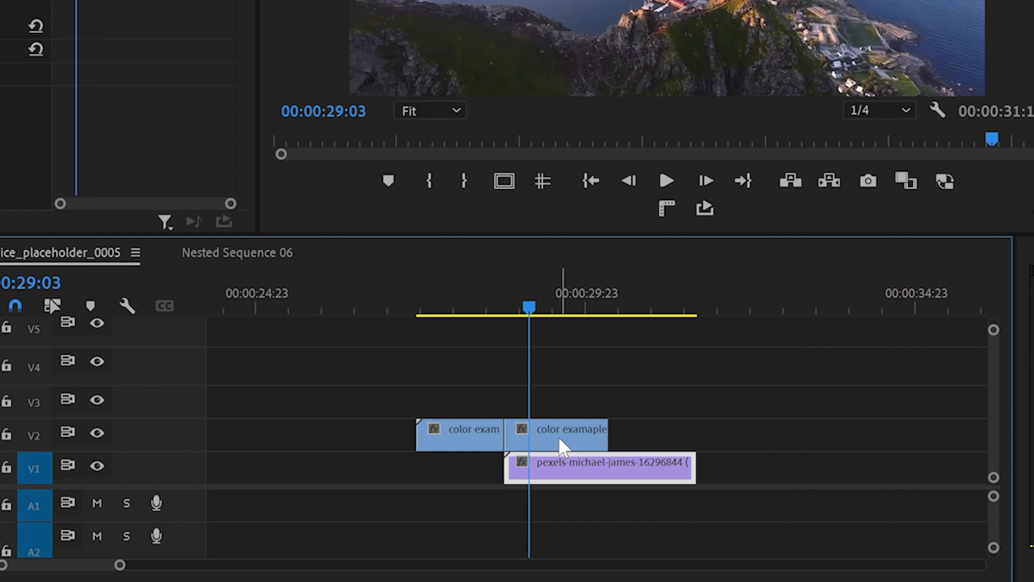
# Step: Move to the second color clip's start at 00:00:28:18 and draw a circle in the frame with the Ellipse tool
pyautogui.click(550, 430)
pyautogui.press('Up')
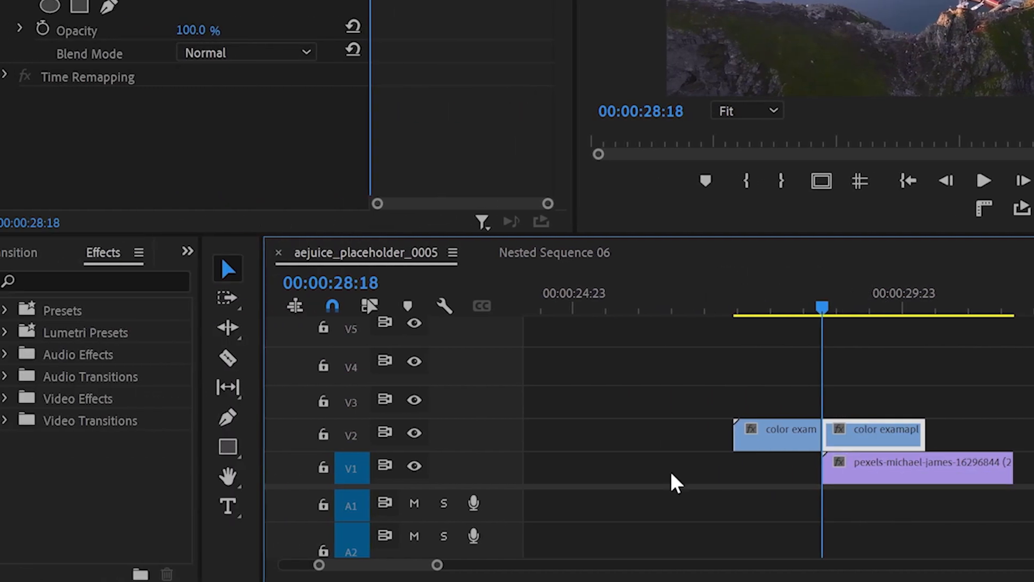
pyautogui.click(229, 452)
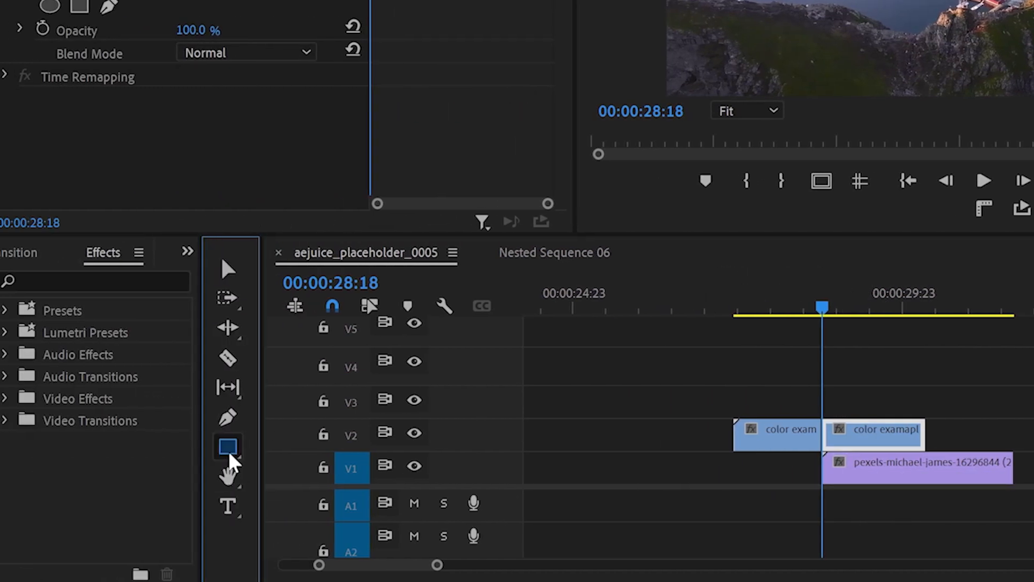
pyautogui.click(295, 471)
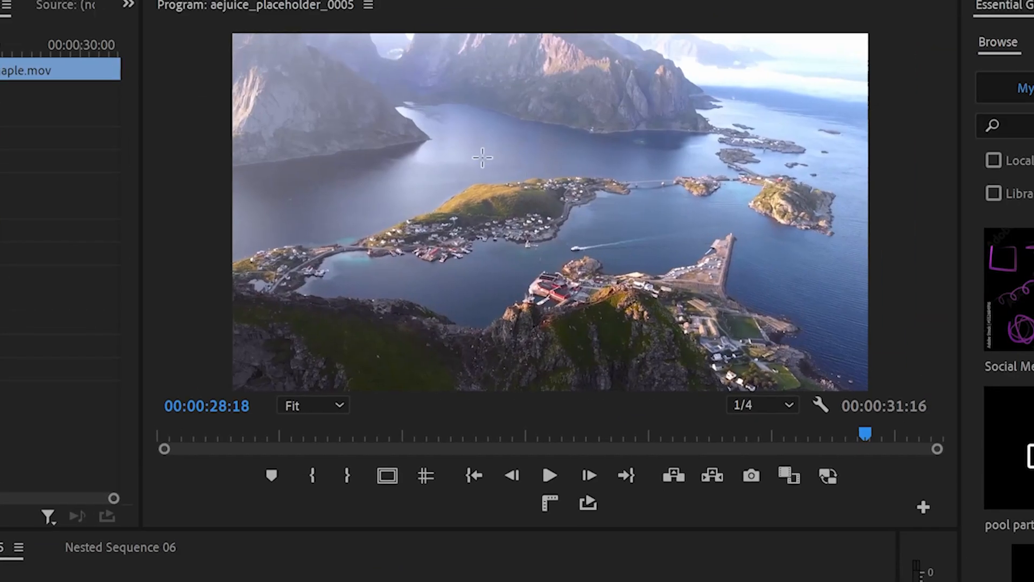
pyautogui.moveTo(477, 153); pyautogui.dragTo(571, 198)
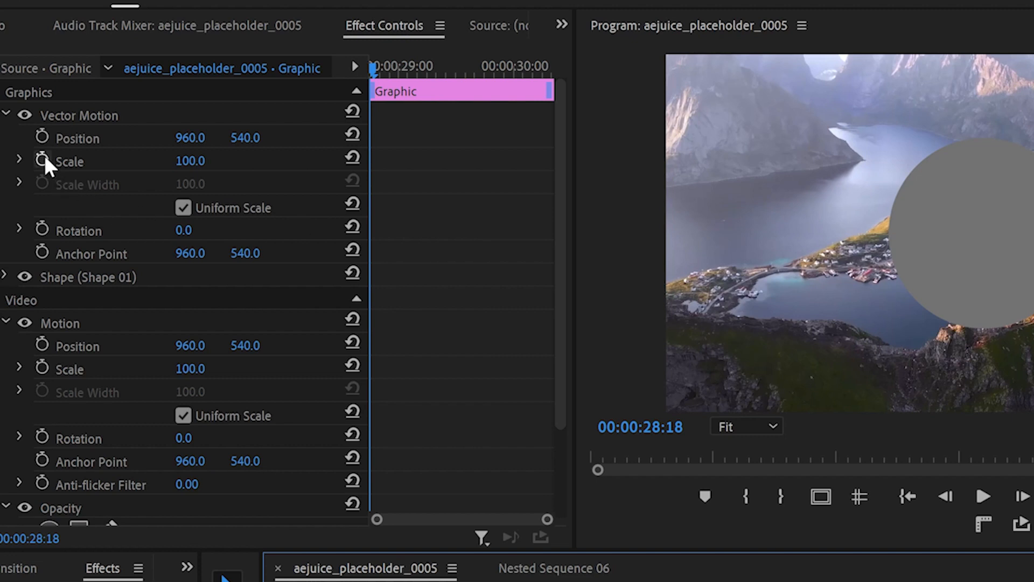
# Step: Keyframe the circle graphic's Vector Motion Scale from 0 at 00:00:28:18 to 396 at 00:00:30:06
pyautogui.click(42, 160)
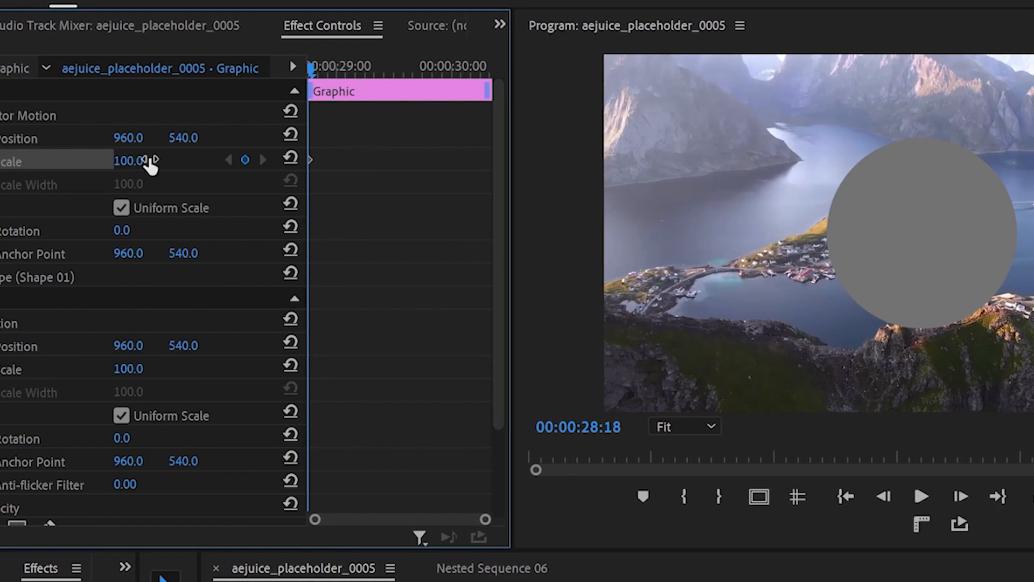
pyautogui.moveTo(150, 160); pyautogui.dragTo(120, 161)
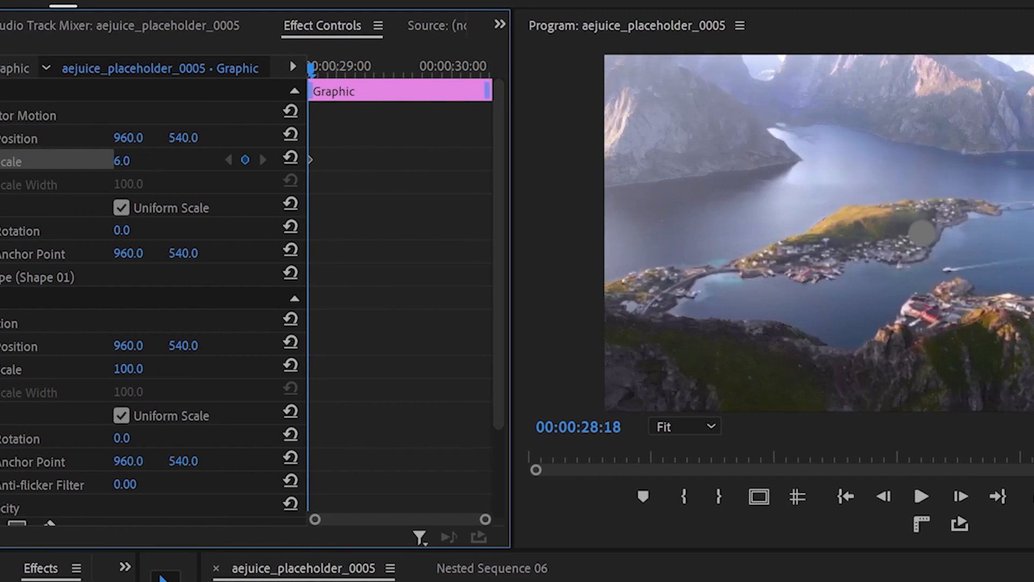
pyautogui.moveTo(314, 72); pyautogui.dragTo(486, 105)
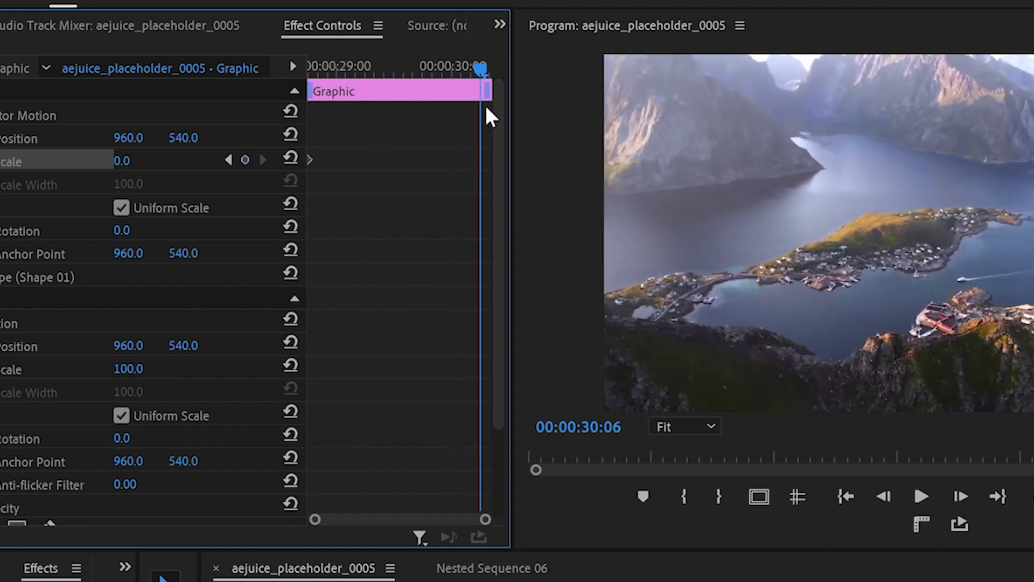
pyautogui.moveTo(121, 161); pyautogui.dragTo(172, 160)
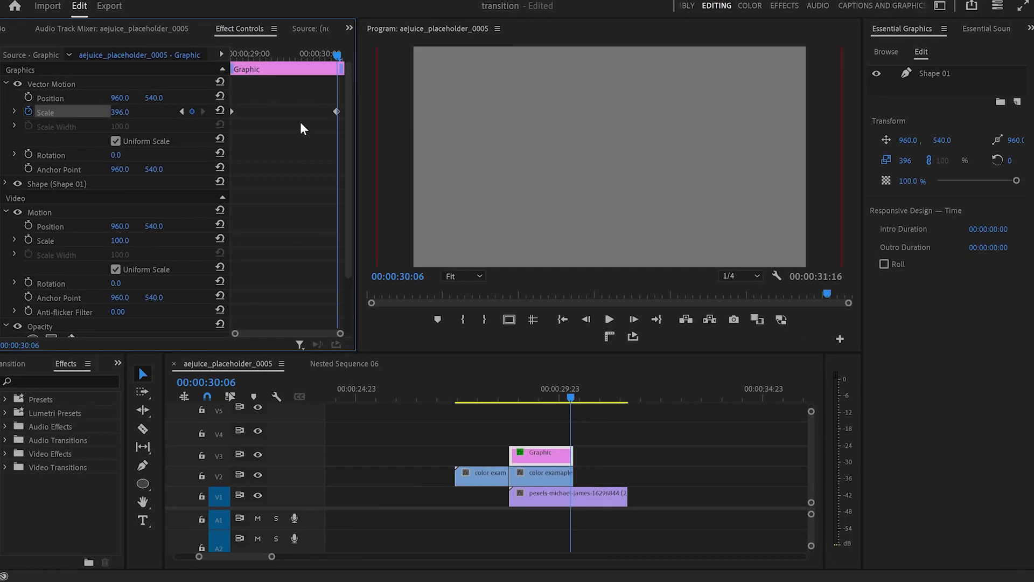
# Step: Apply Ease In to the circle's last Scale keyframe
pyautogui.moveTo(343, 124); pyautogui.dragTo(346, 128)
pyautogui.rightClick(342, 111)
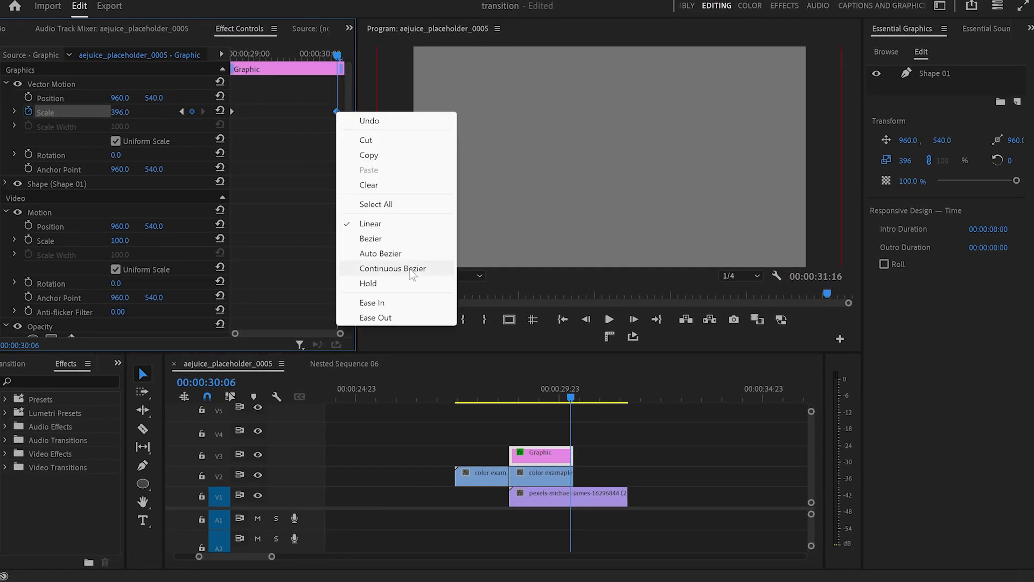
pyautogui.click(389, 307)
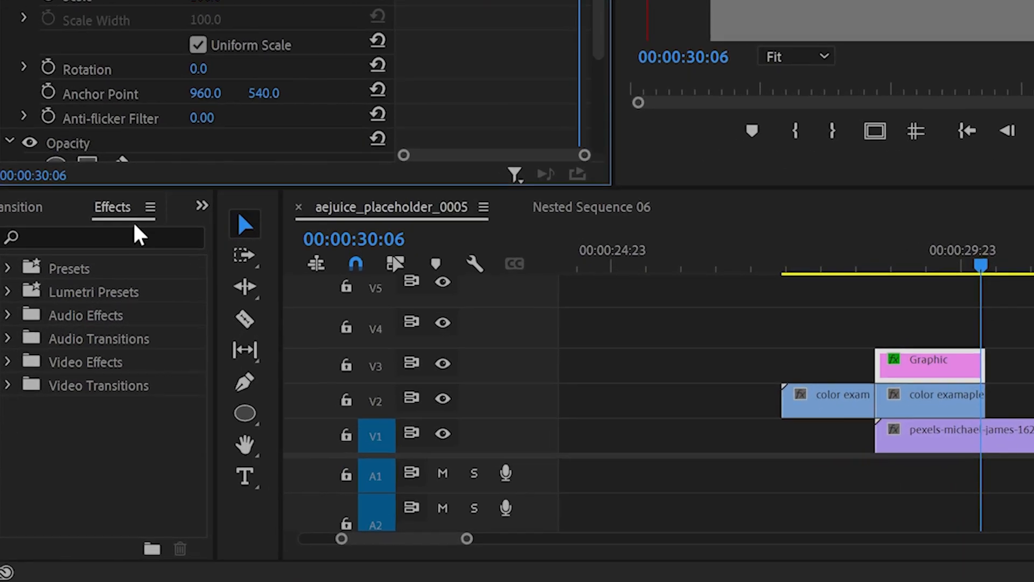
# Step: Find the Track Matte Key effect and apply it to the second color clip on V2
pyautogui.click(78, 373)
pyautogui.click(141, 238)
pyautogui.write('trac')
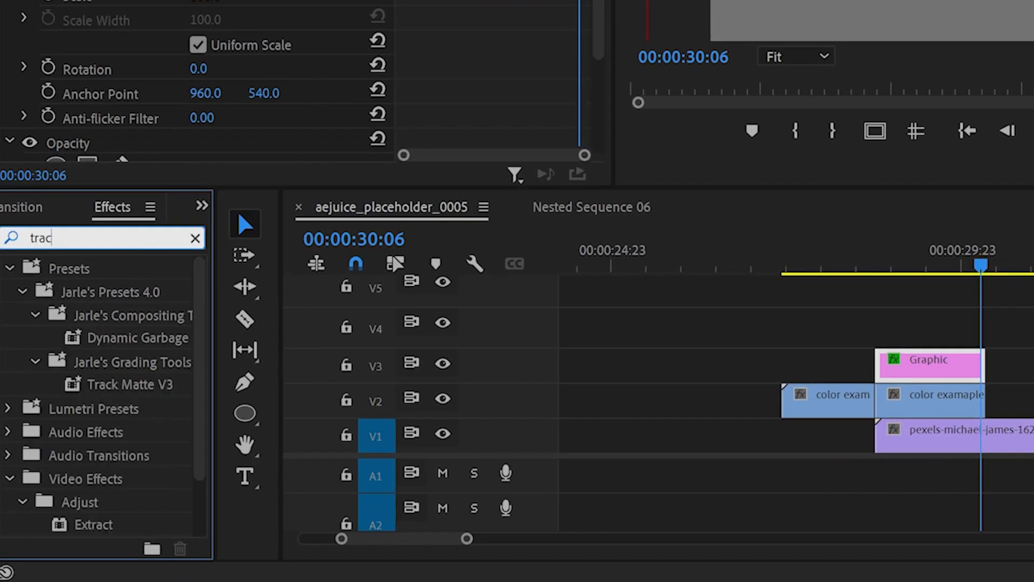
pyautogui.write('k matte')
pyautogui.scroll(-1, 64, 344)
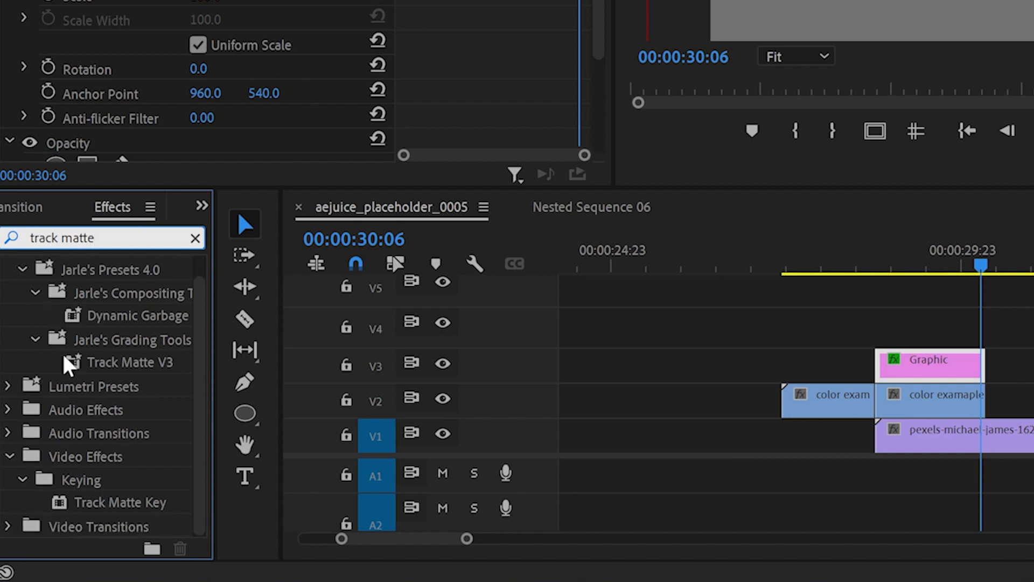
pyautogui.moveTo(113, 506); pyautogui.dragTo(954, 401)
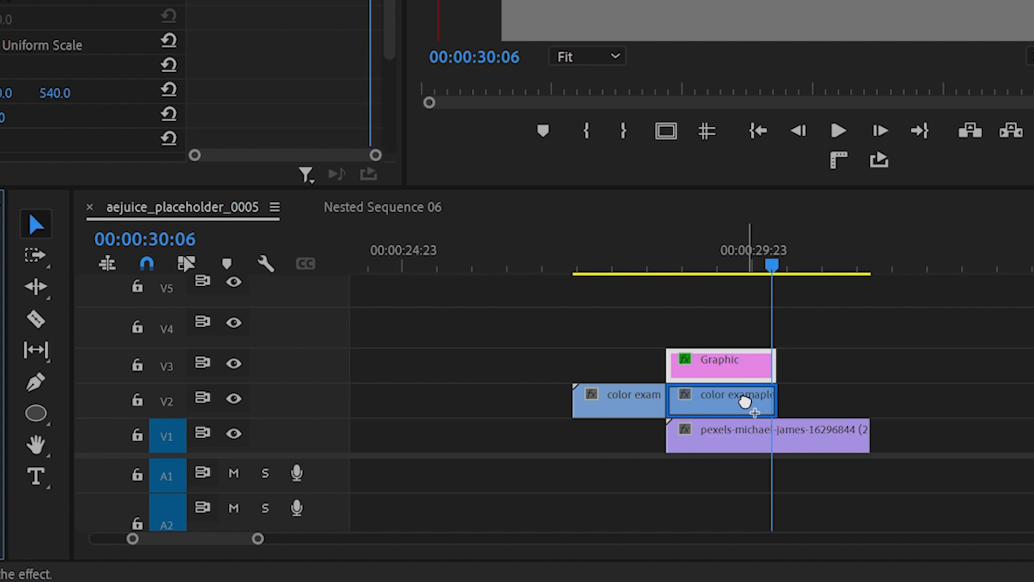
pyautogui.moveTo(744, 401); pyautogui.dragTo(745, 401)
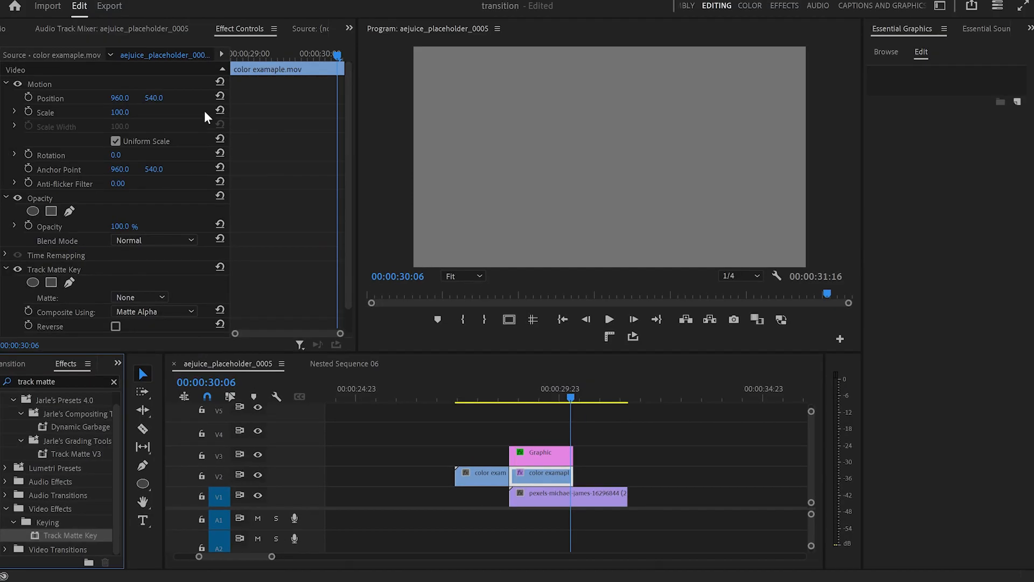
# Step: Set the Track Matte Key's Matte to Video 3 and enable Reverse
pyautogui.scroll(-1, 254, 190)
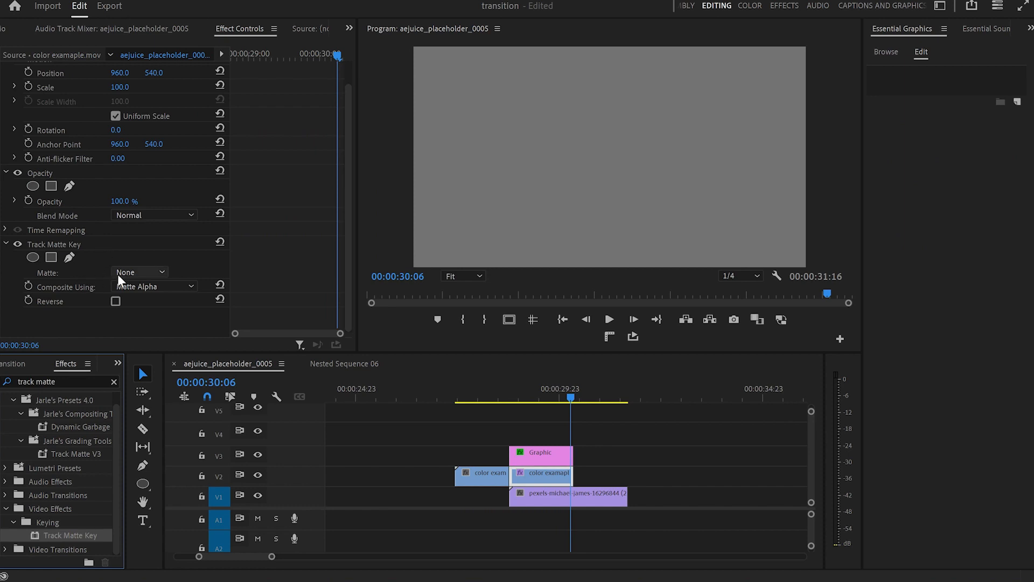
pyautogui.click(148, 272)
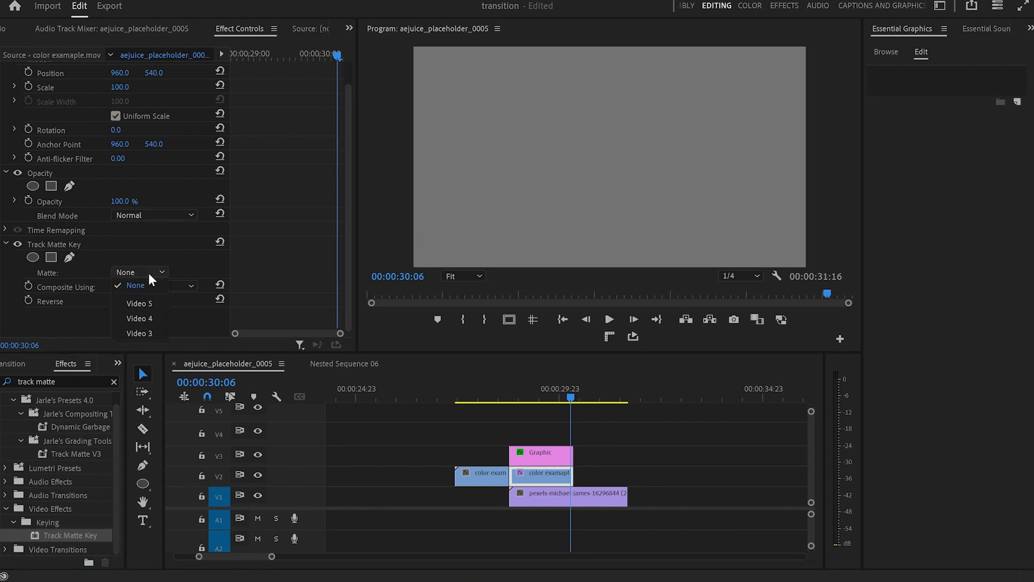
pyautogui.click(156, 334)
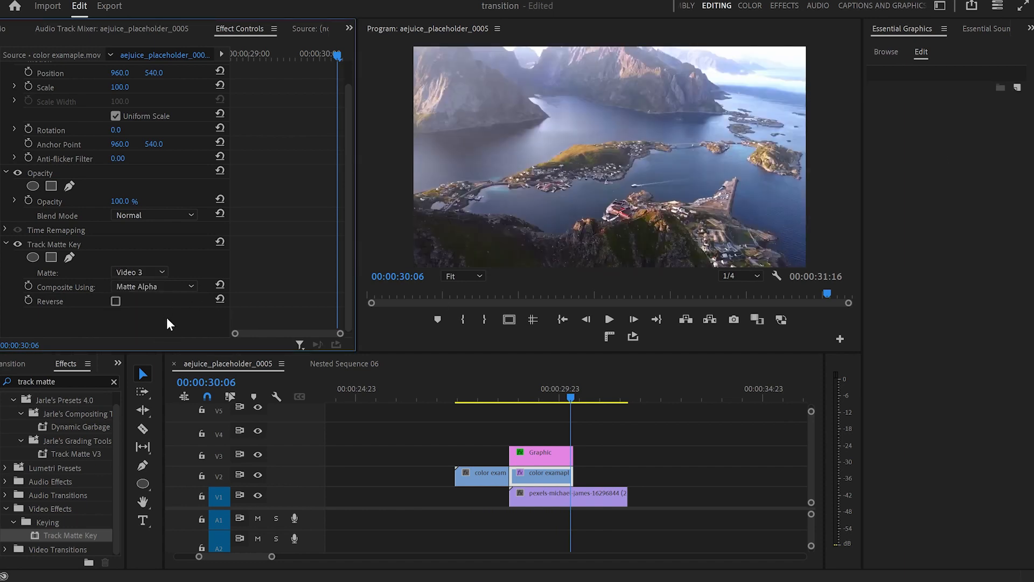
pyautogui.click(116, 301)
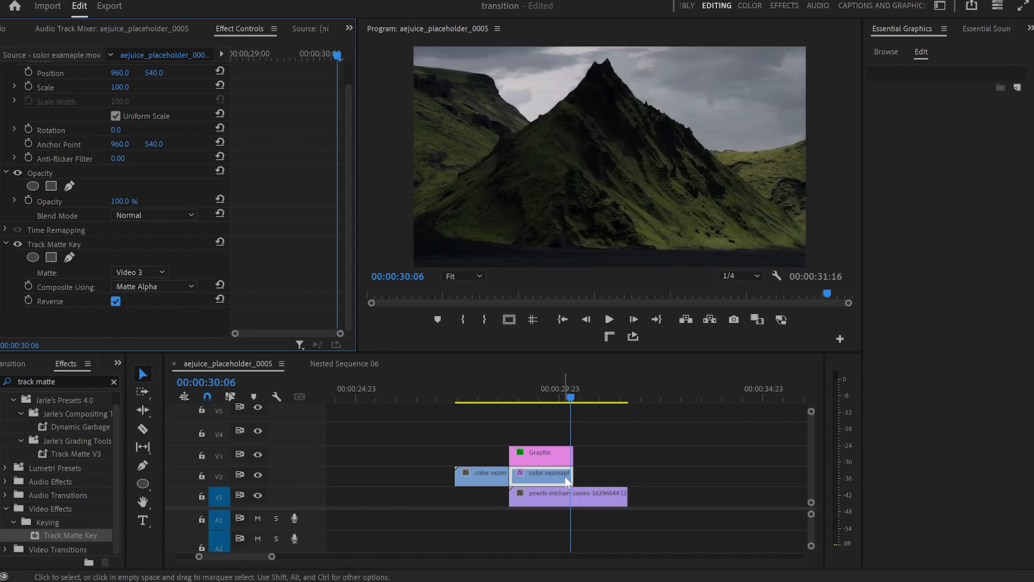
# Step: Play back the circle reveal between the two clips and park the playhead at 00:00:29:05
pyautogui.moveTo(565, 400); pyautogui.dragTo(479, 400)
pyautogui.press('space')
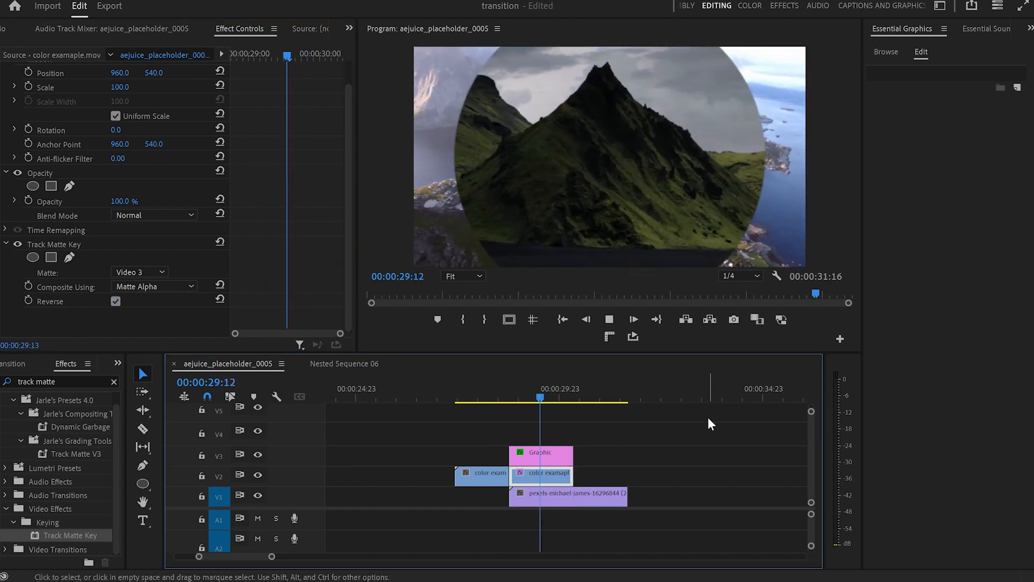
pyautogui.press('space')
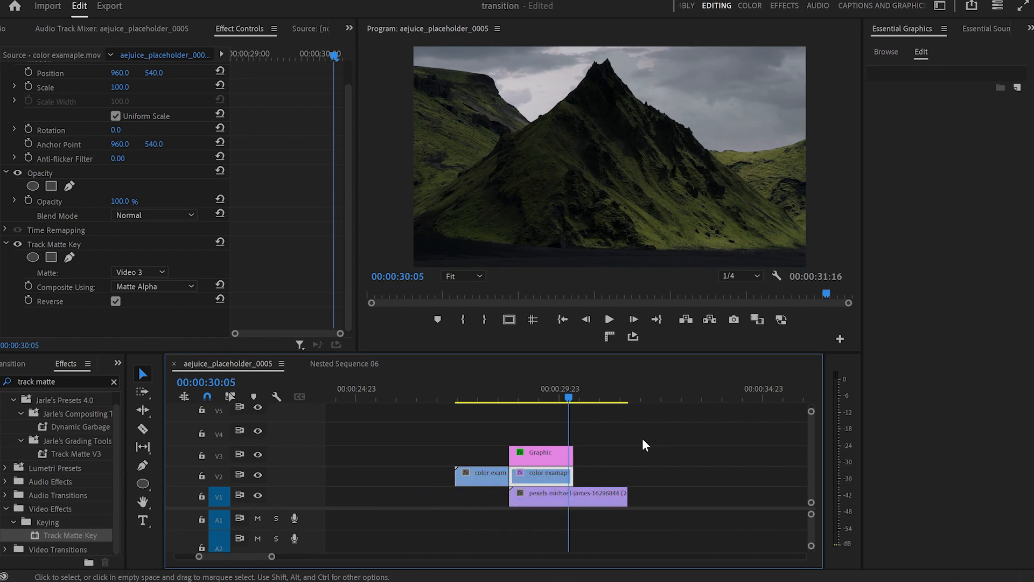
pyautogui.click(534, 403)
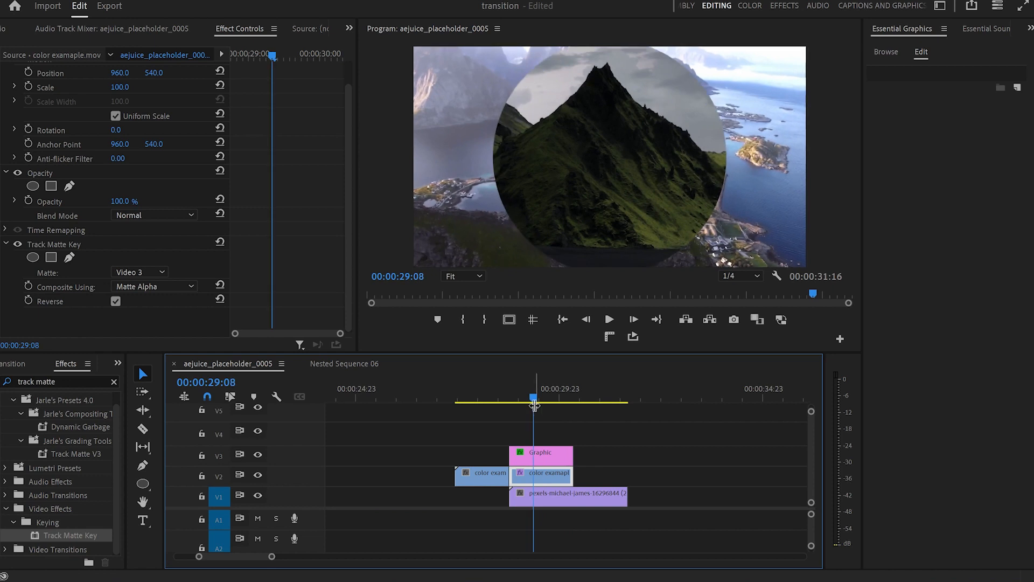
pyautogui.click(528, 400)
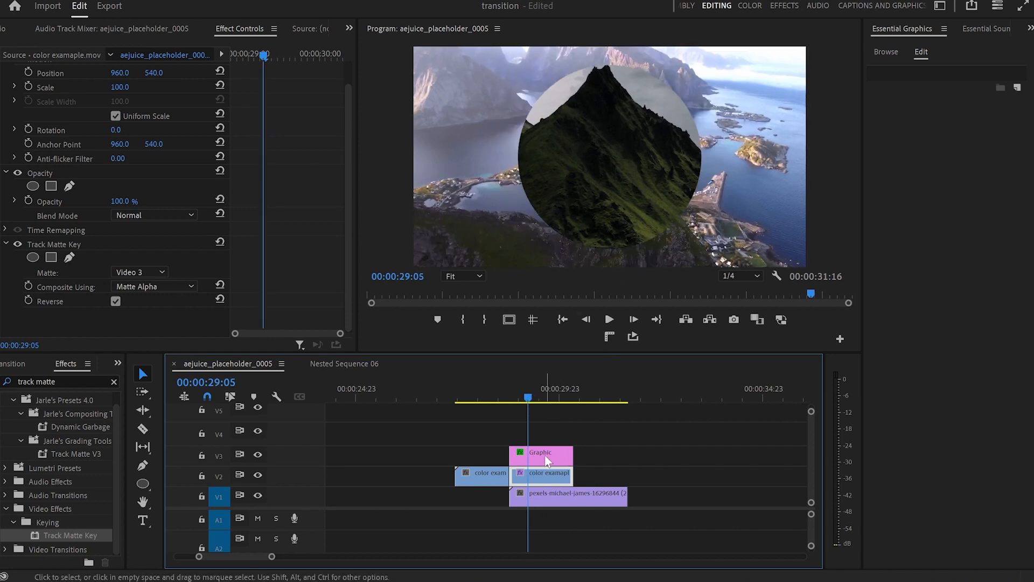
# Step: Find the Turbulent Displace effect and apply it to the circle graphic on V3
pyautogui.click(546, 456)
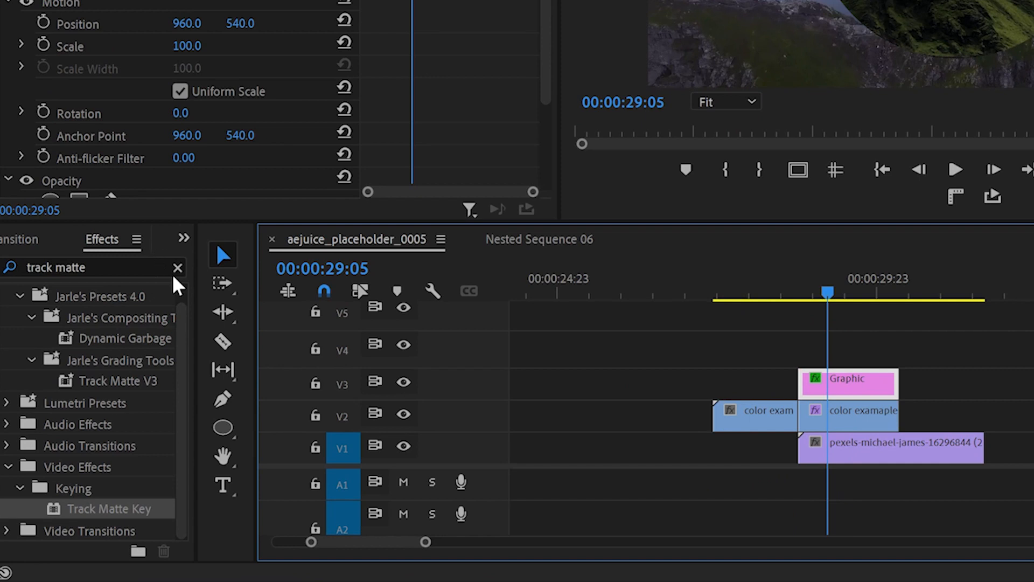
pyautogui.click(113, 382)
pyautogui.click(124, 265)
pyautogui.write('turbuk')
pyautogui.press('BackSpace')
pyautogui.write('len')
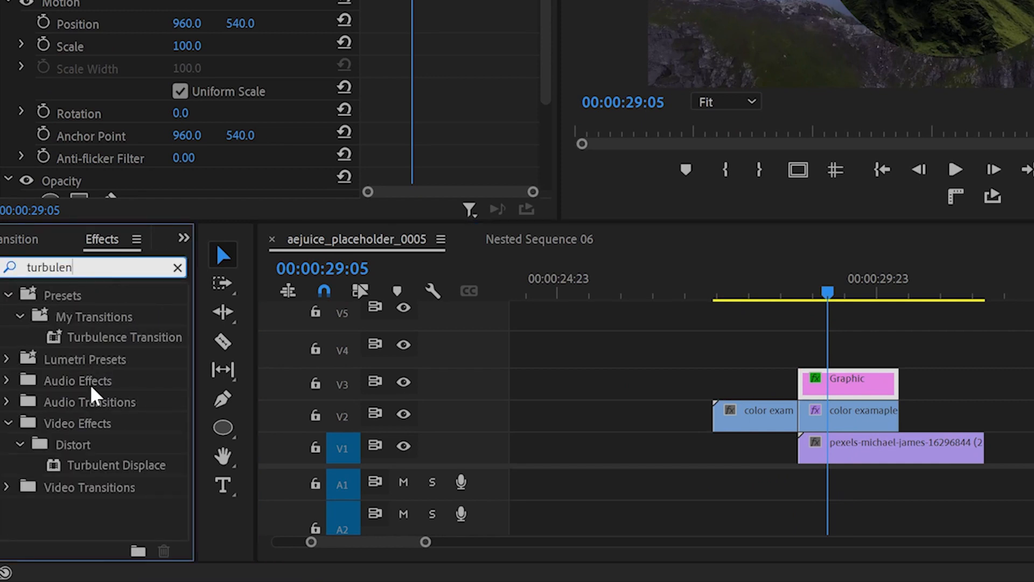
pyautogui.moveTo(94, 468); pyautogui.dragTo(669, 407)
pyautogui.moveTo(485, 406); pyautogui.dragTo(683, 378)
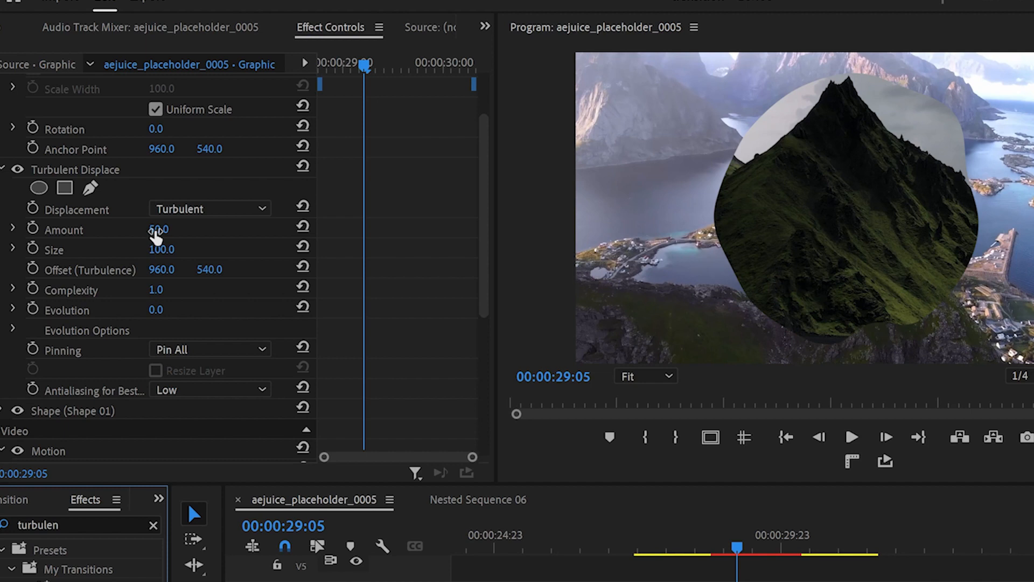
# Step: Set the graphic's Turbulent Displace Amount to 360 and Size to 10
pyautogui.click(158, 231)
pyautogui.write('36')
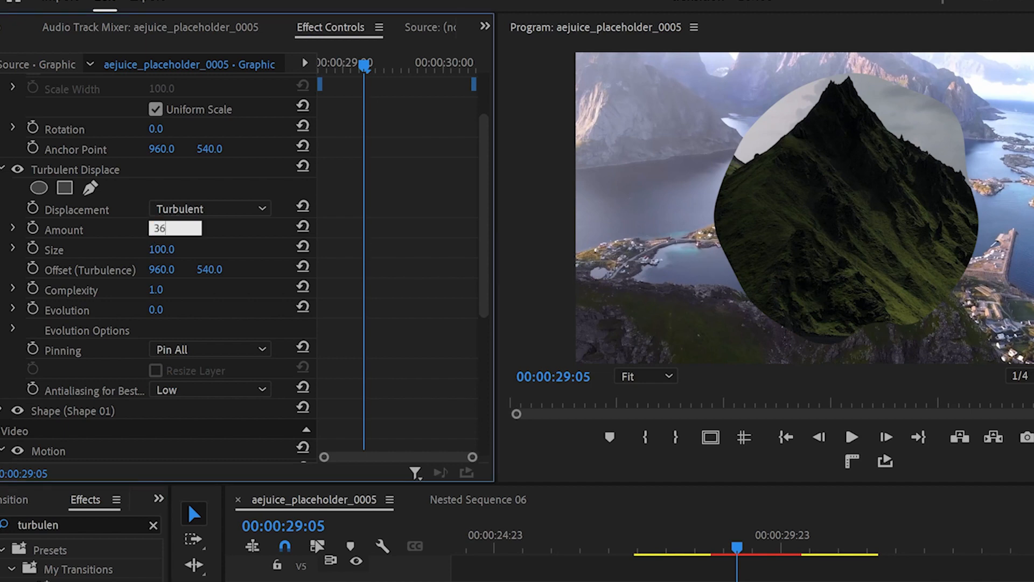
pyautogui.write('0')
pyautogui.press('Return')
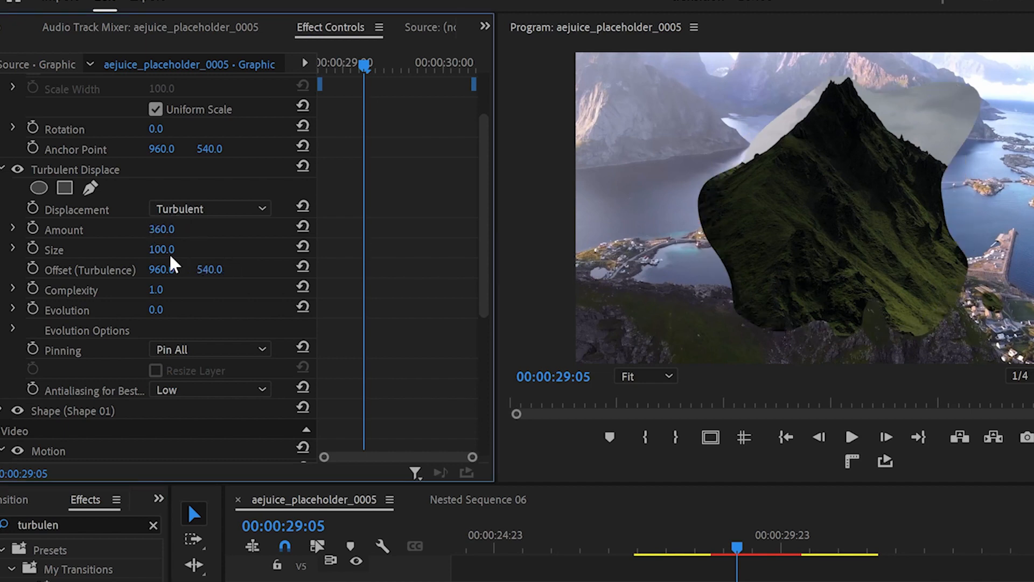
pyautogui.click(161, 248)
pyautogui.write('10')
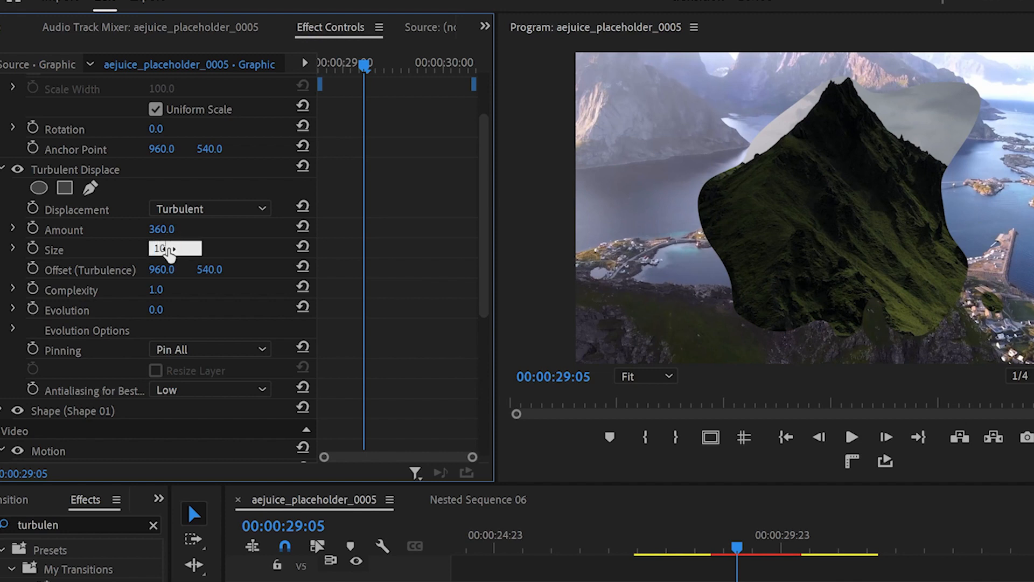
pyautogui.press('Return')
# Step: Set the Turbulent Displace Offset to 1125, 445, Complexity to 10 and Evolution to 1x74.0°
pyautogui.click(164, 269)
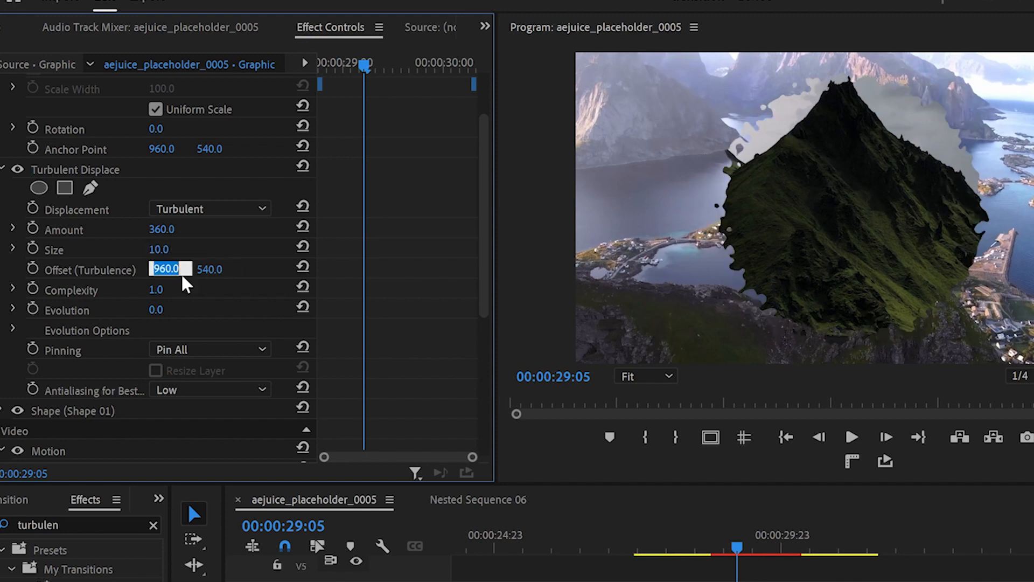
pyautogui.write('1125')
pyautogui.press('Return')
pyautogui.click(210, 270)
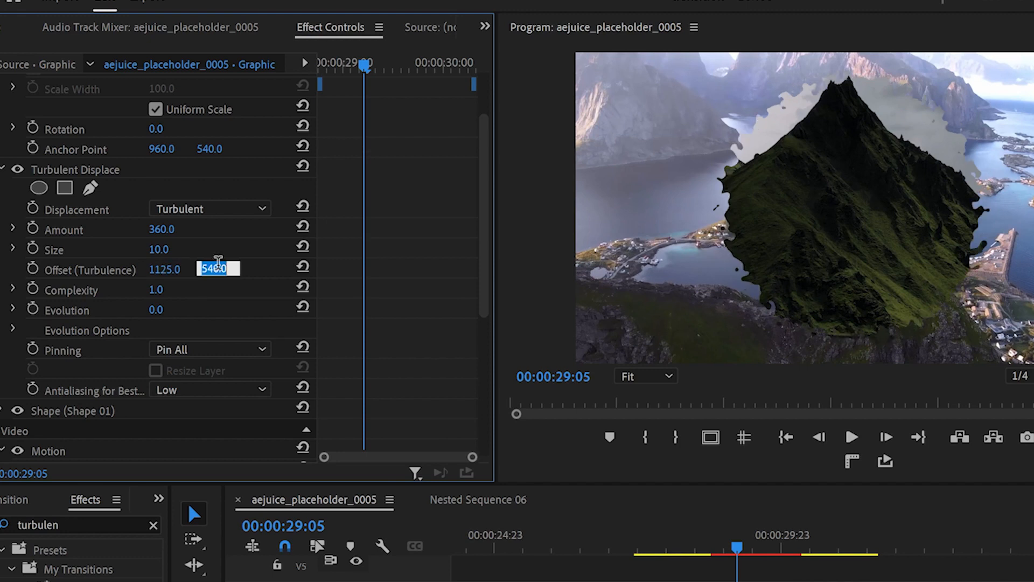
pyautogui.write('445')
pyautogui.press('Return')
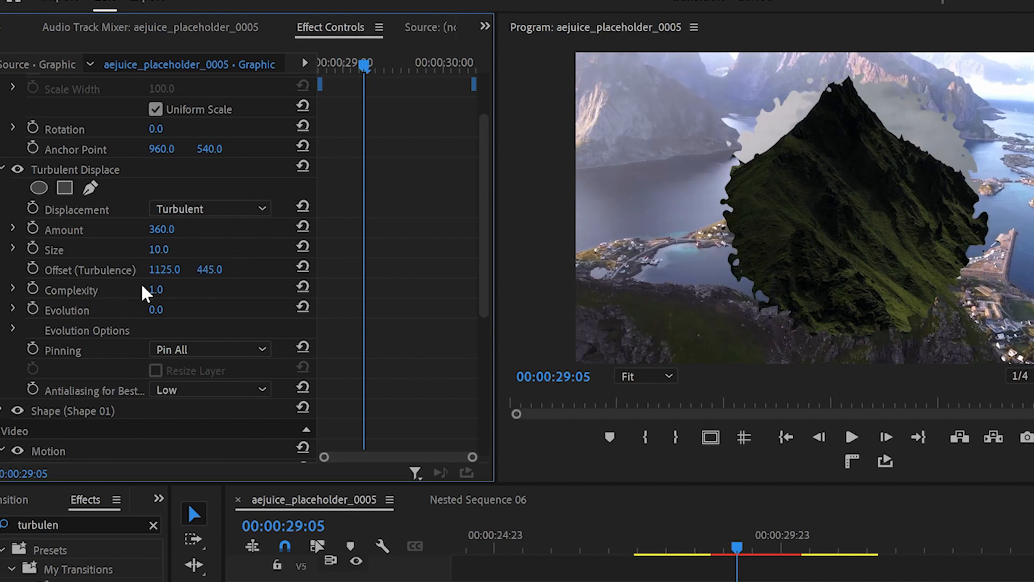
pyautogui.moveTo(155, 289); pyautogui.dragTo(204, 289)
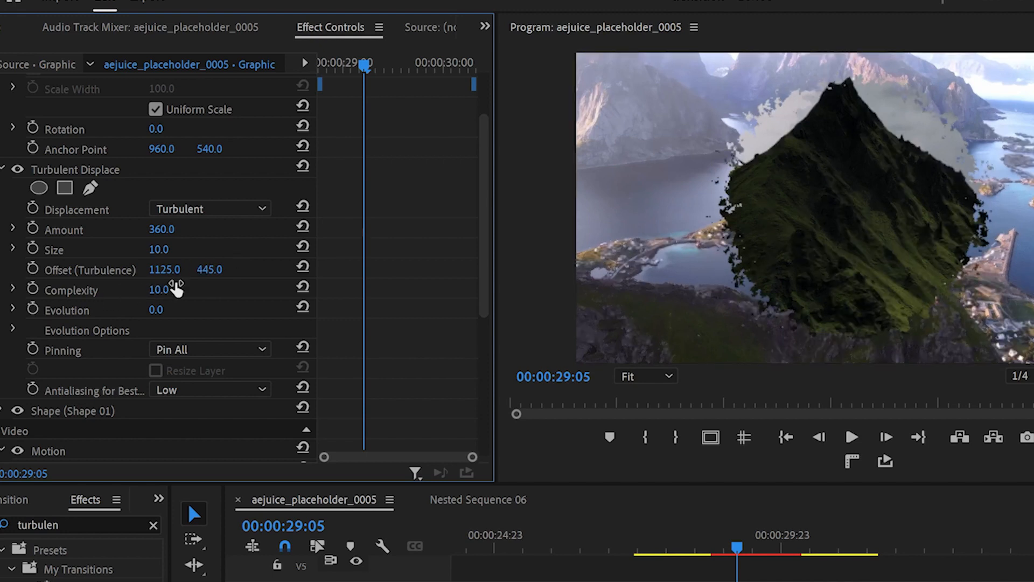
pyautogui.moveTo(155, 309); pyautogui.dragTo(246, 310)
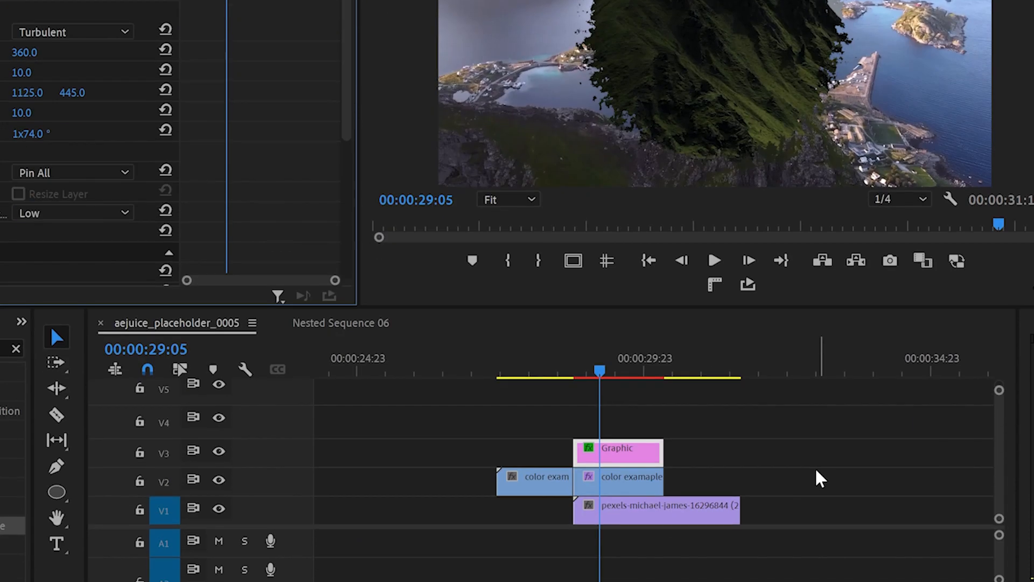
# Step: Duplicate the circle graphic from V3 onto V4 directly above the original
pyautogui.click(813, 477)
pyautogui.click(623, 460)
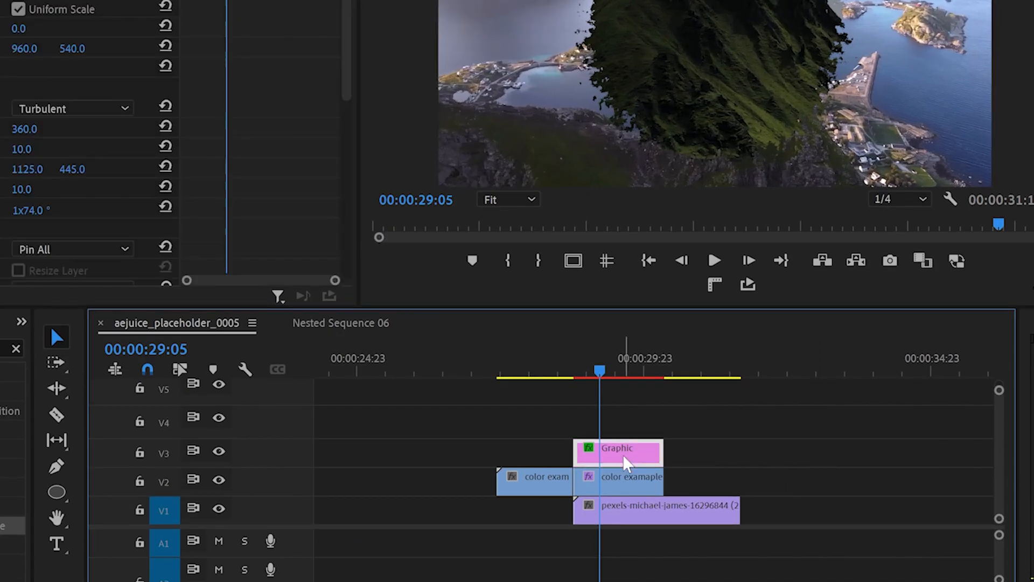
pyautogui.moveTo(618, 458); pyautogui.dragTo(619, 426)
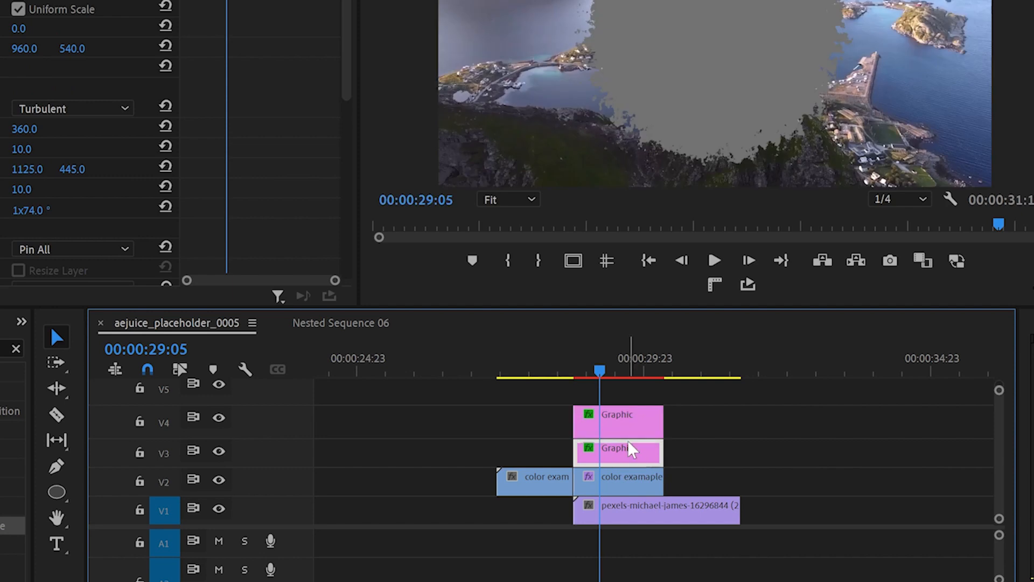
# Step: Duplicate the color examaple clip from V2 onto V5 and remove the copy's Track Matte Key effect
pyautogui.click(608, 493)
pyautogui.moveTo(609, 493); pyautogui.dragTo(597, 391)
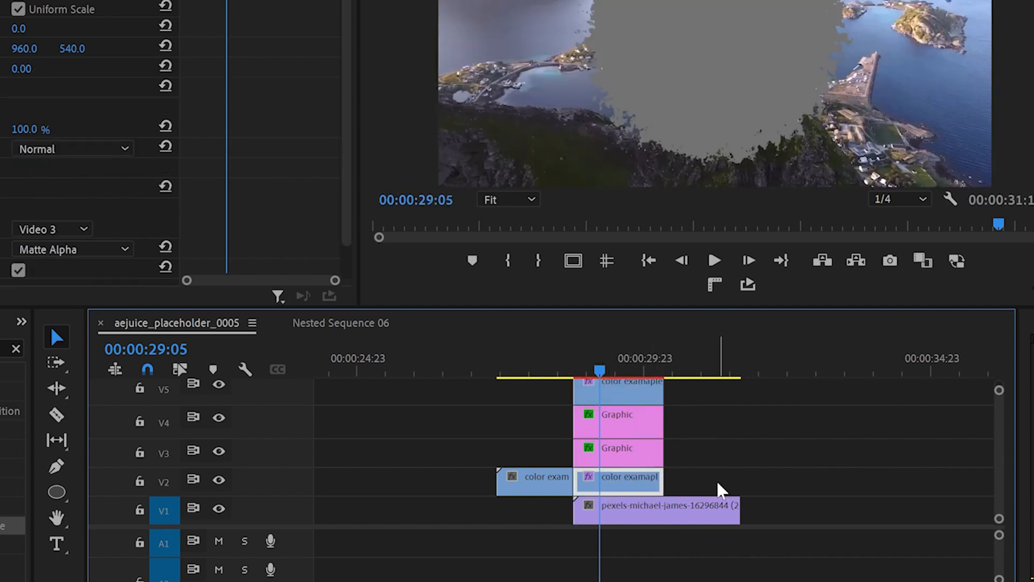
pyautogui.click(631, 401)
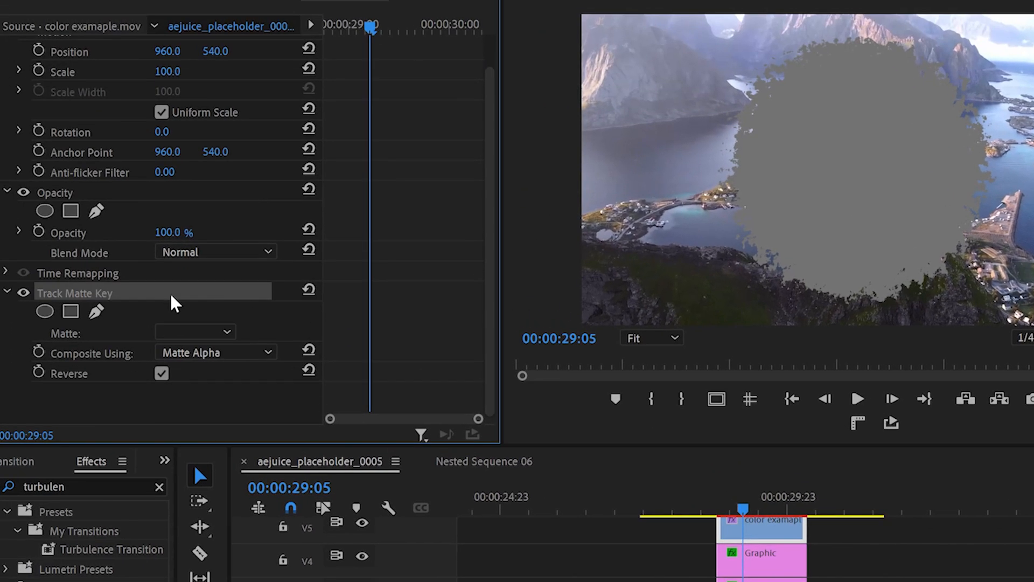
pyautogui.press('Delete')
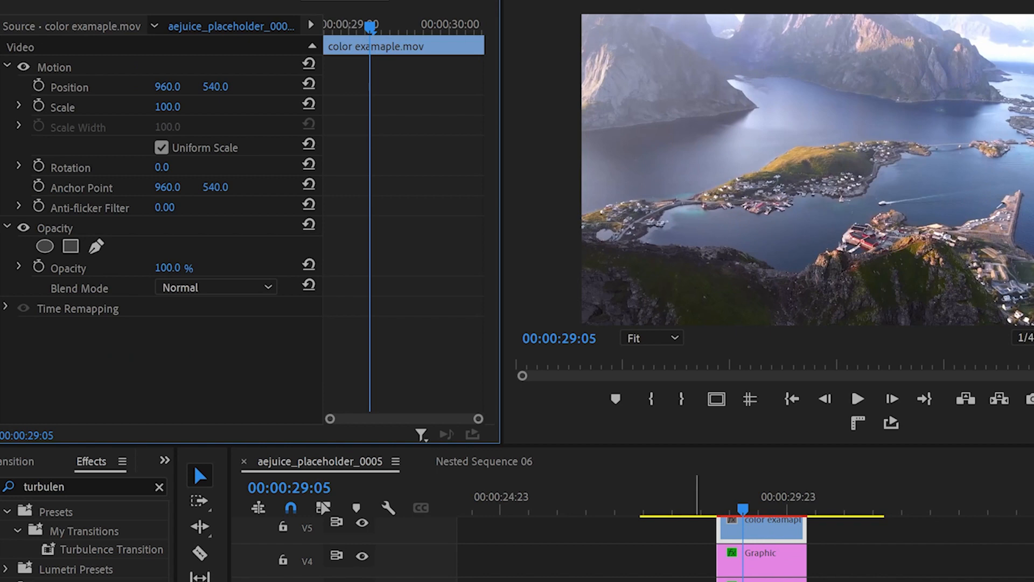
# Step: Find the Track Matte Key effect and apply it to the duplicated circle graphic on V4
pyautogui.click(637, 431)
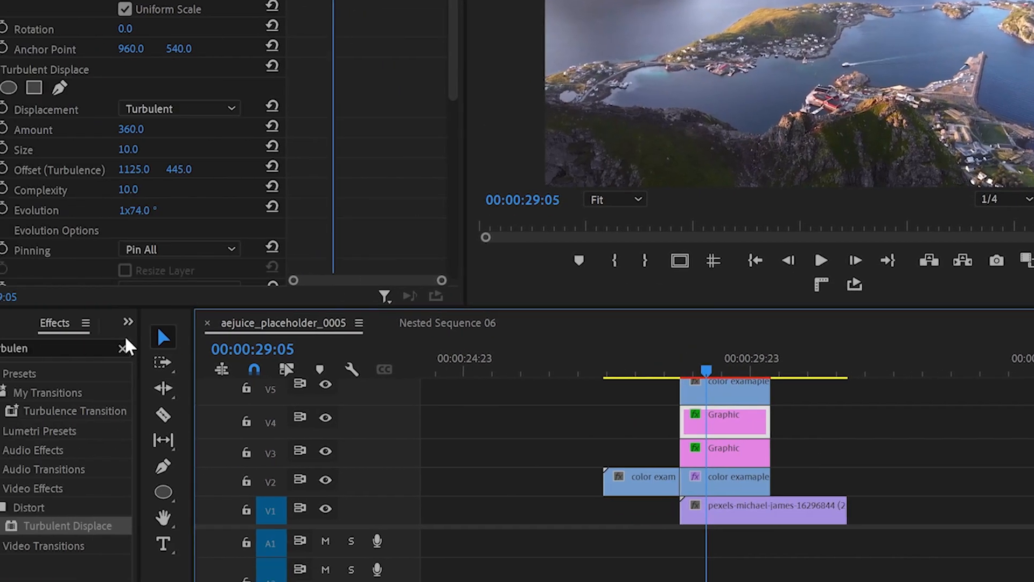
pyautogui.click(15, 348)
pyautogui.write('track matte')
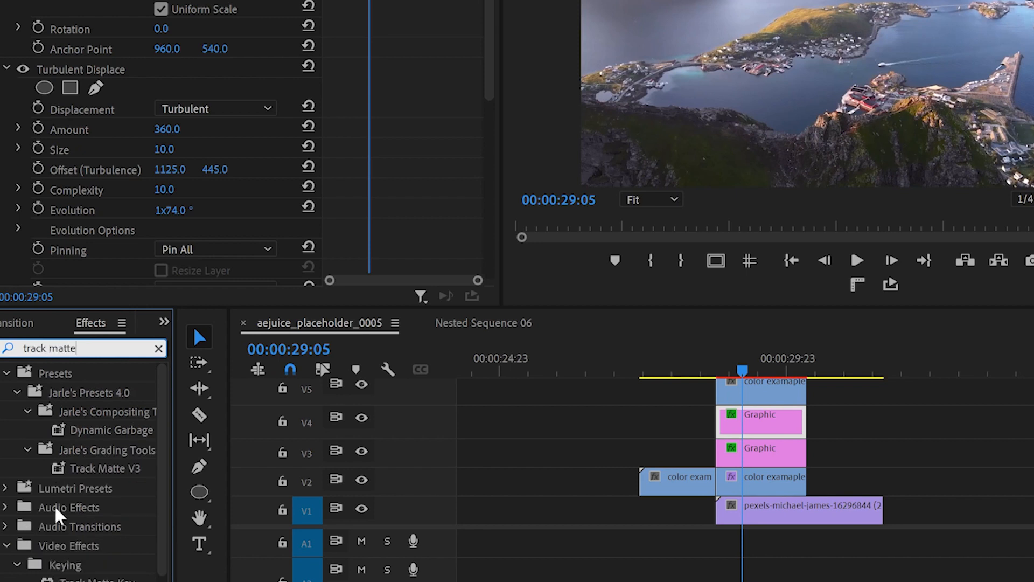
pyautogui.scroll(-1, 58, 517)
pyautogui.moveTo(110, 569); pyautogui.dragTo(746, 432)
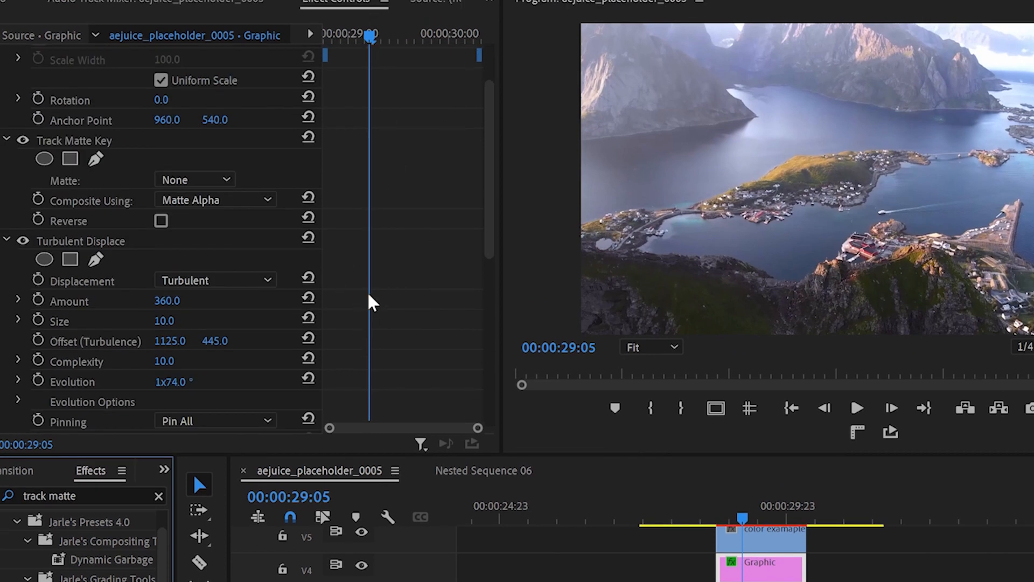
# Step: Set the V4 graphic's Track Matte Key matte to Video 5
pyautogui.scroll(2, 120, 219)
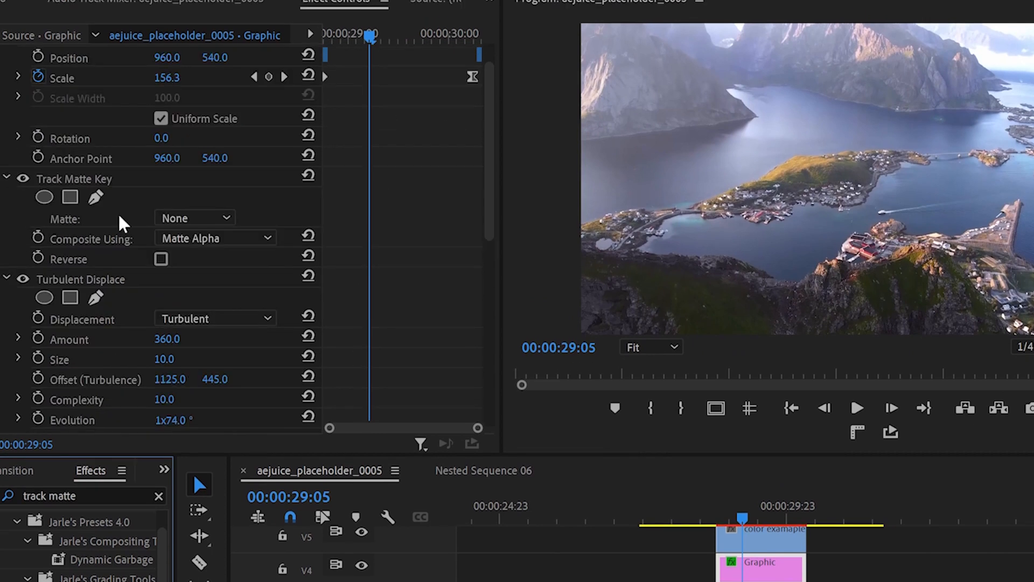
pyautogui.click(215, 217)
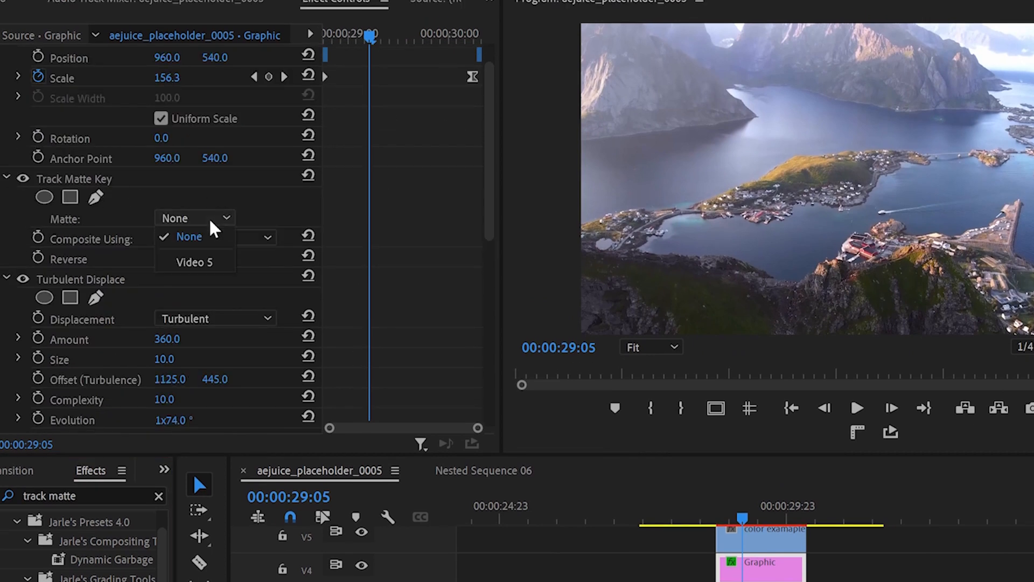
pyautogui.click(207, 264)
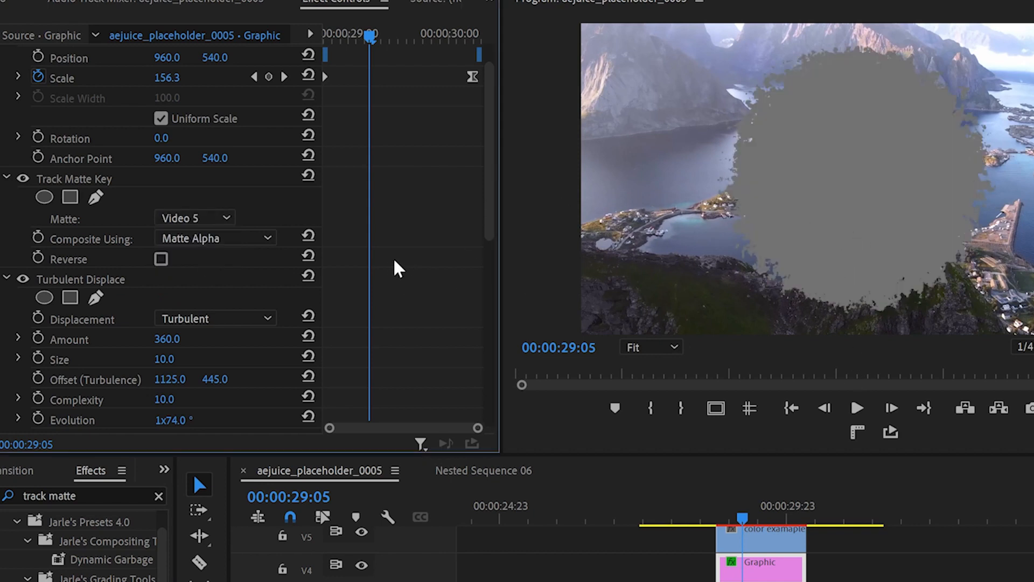
# Step: Turn off the fill of Shape 01 in the V4 graphic
pyautogui.scroll(-5, 392, 268)
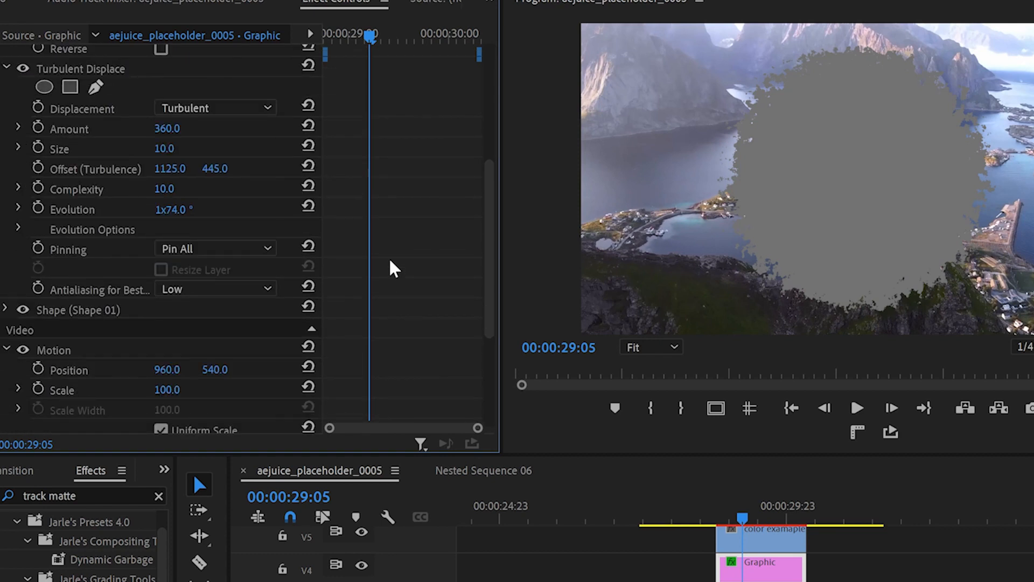
pyautogui.click(6, 310)
pyautogui.scroll(-4, 397, 311)
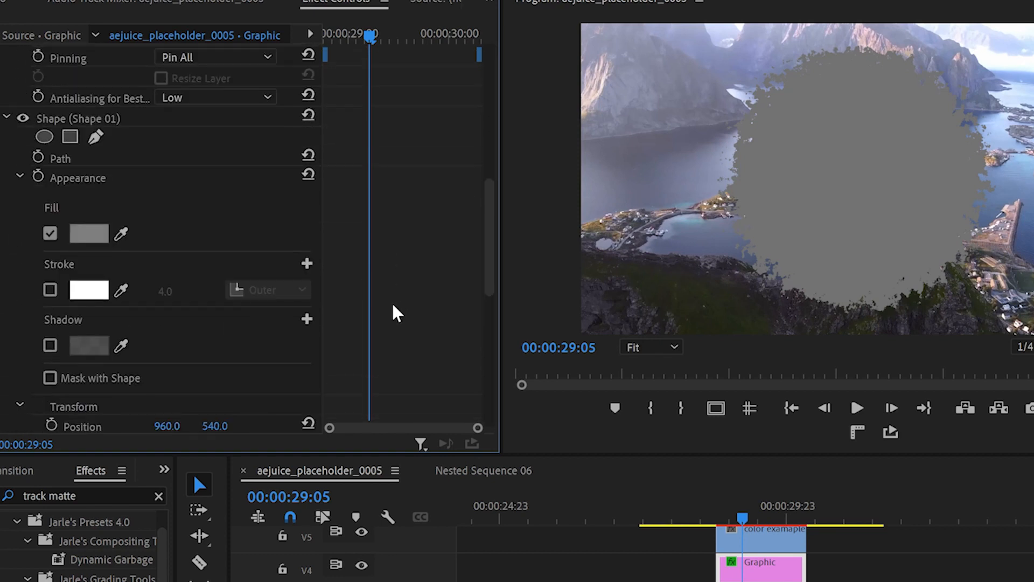
pyautogui.click(49, 233)
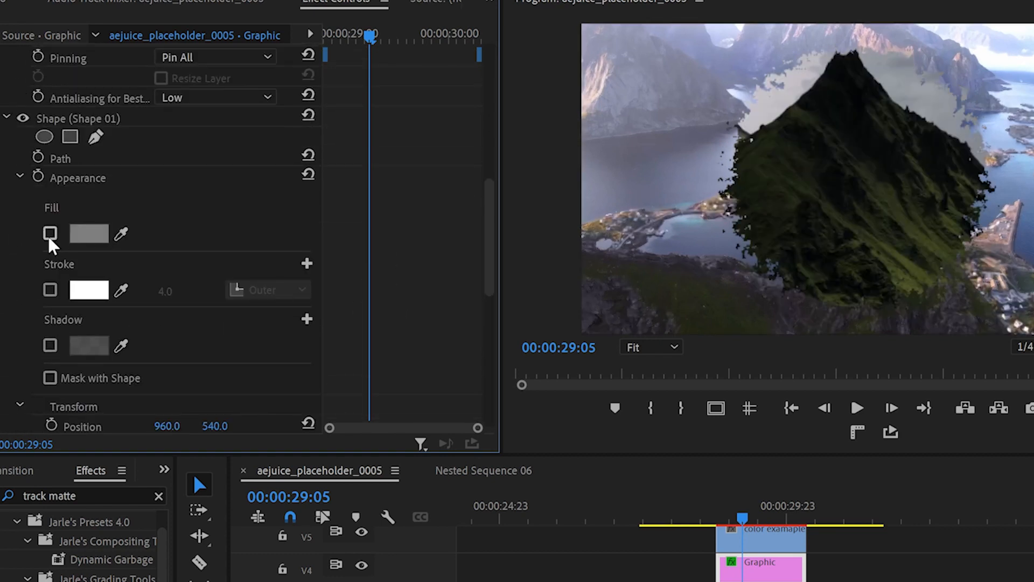
# Step: Enable an outer stroke of width 7.0 on the V4 shape, coloured red by sampling the timeline's red render bar
pyautogui.click(49, 289)
pyautogui.moveTo(165, 291); pyautogui.dragTo(188, 290)
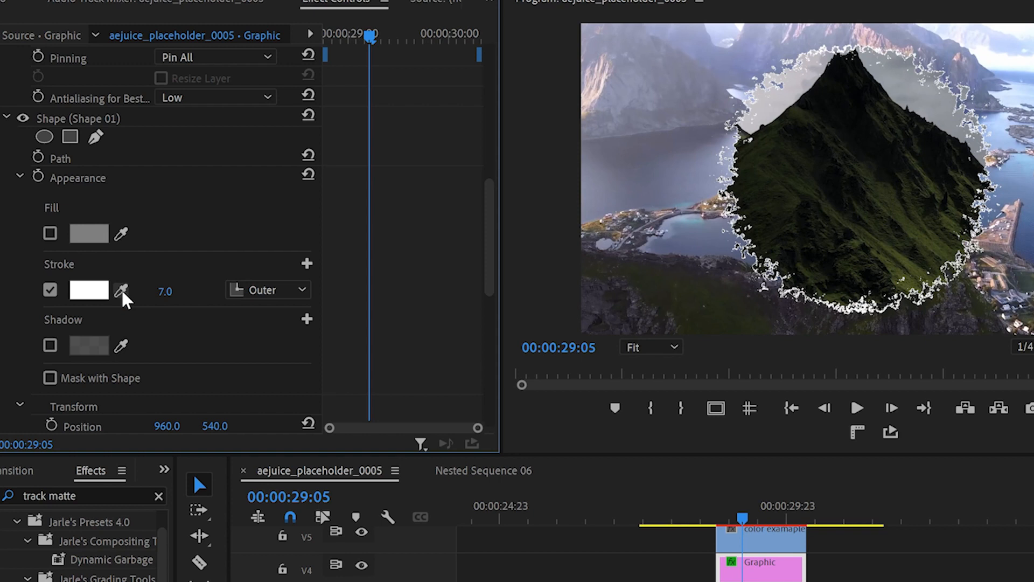
pyautogui.click(122, 290)
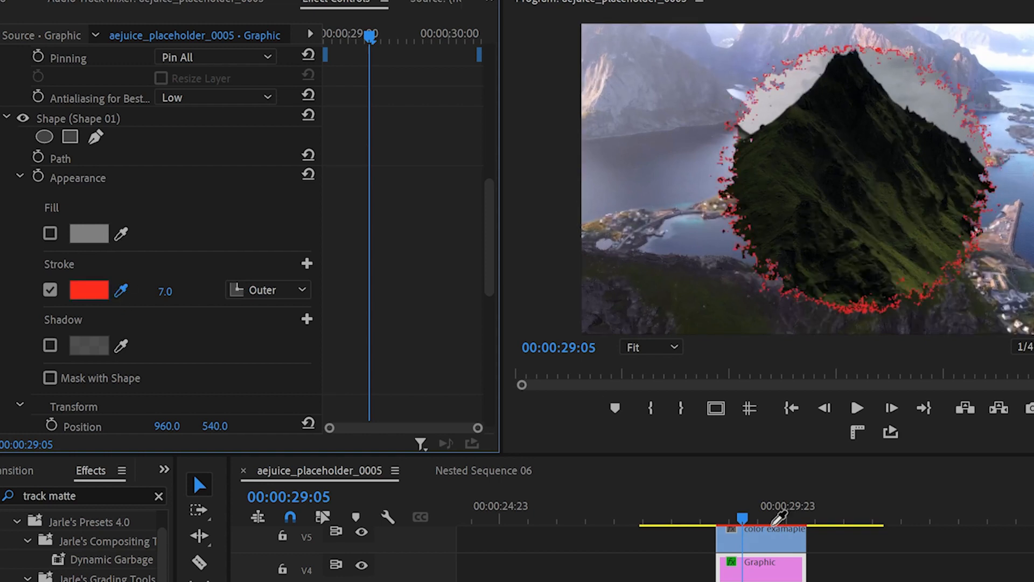
pyautogui.click(774, 524)
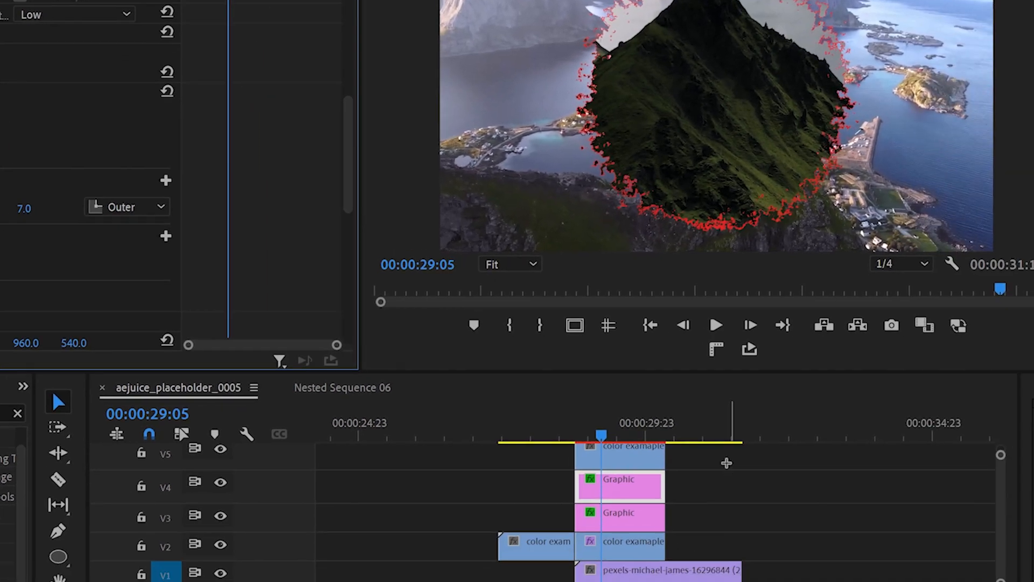
# Step: Nest the V4 graphic together with the V5 clip as a sequence named "glow"
pyautogui.moveTo(871, 545); pyautogui.dragTo(777, 566)
pyautogui.moveTo(636, 483); pyautogui.dragTo(636, 483)
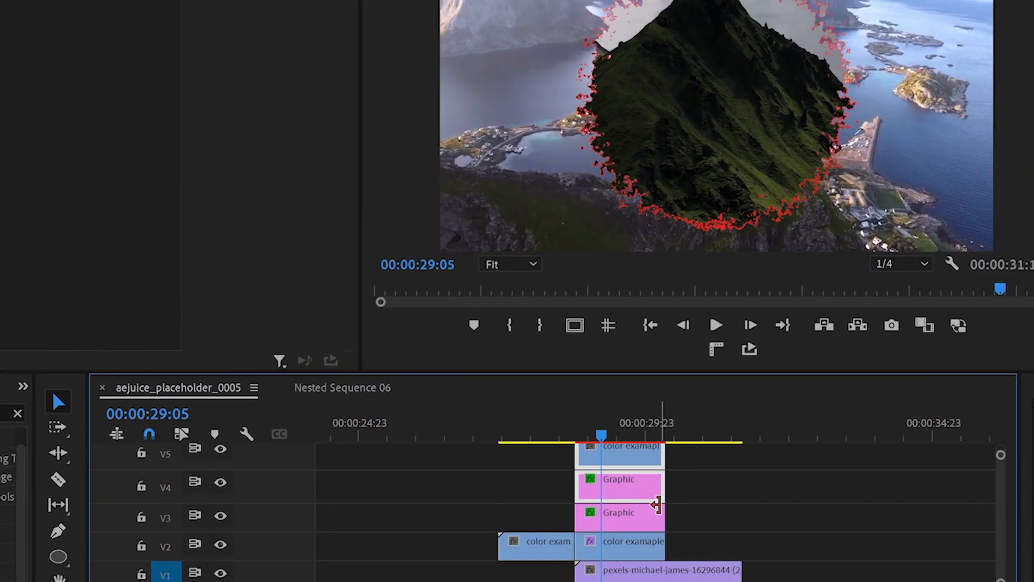
pyautogui.hotkey('alt', 'n')
pyautogui.write('glow')
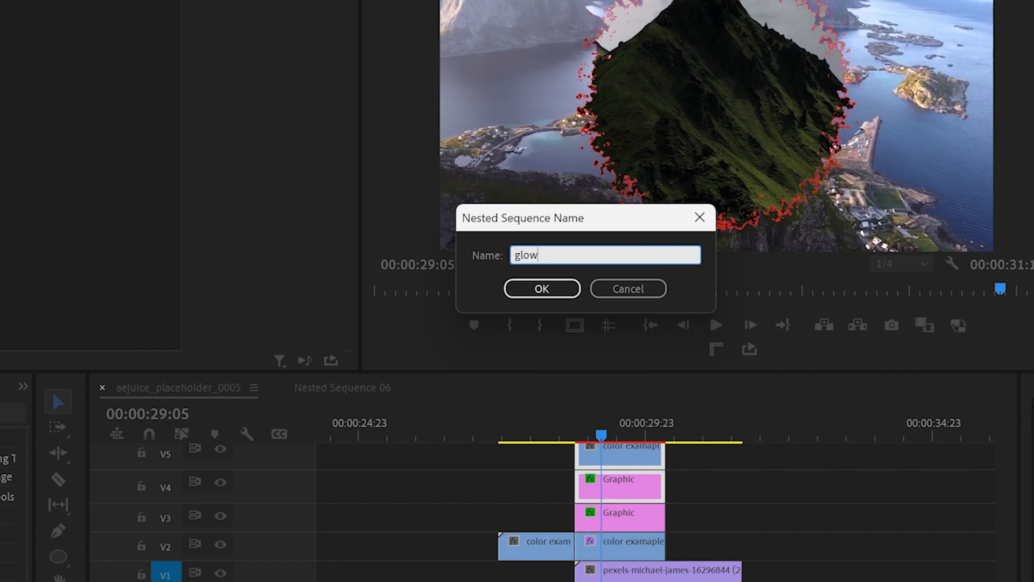
pyautogui.press('Return')
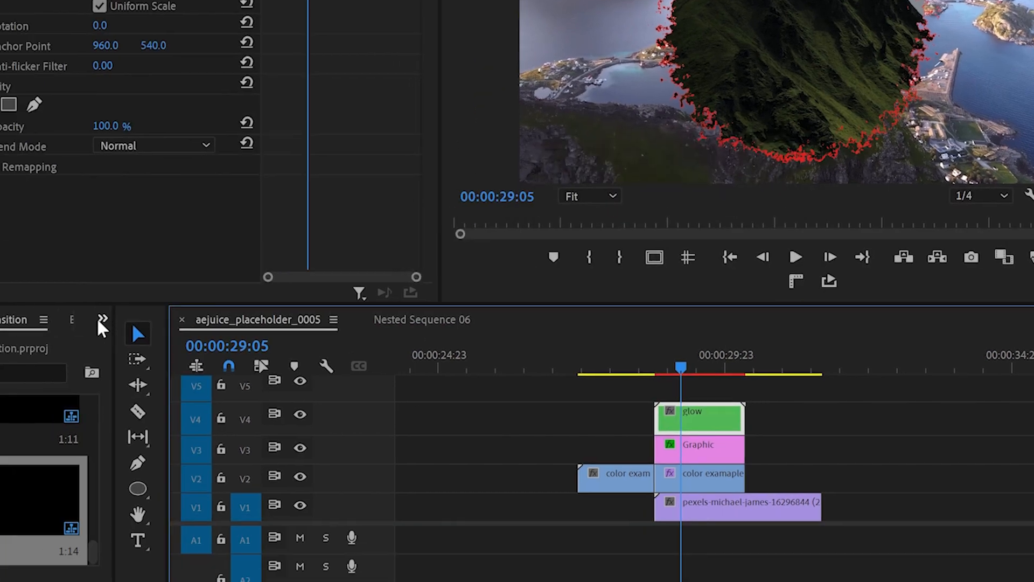
# Step: Find the VR Glow effect and apply it to the nested glow sequence on V4
pyautogui.click(23, 386)
pyautogui.click(43, 429)
pyautogui.click(157, 294)
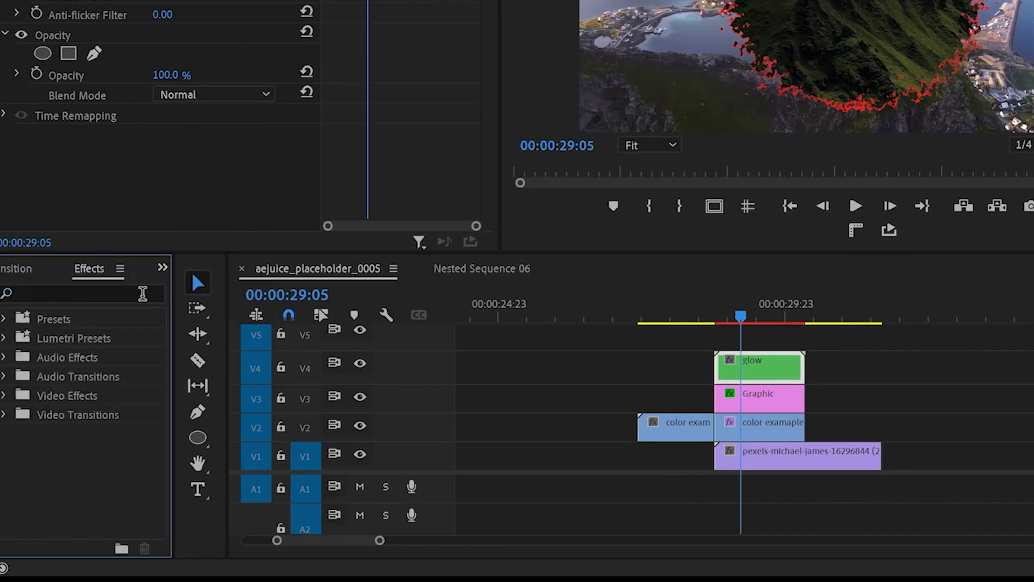
pyautogui.write('glow')
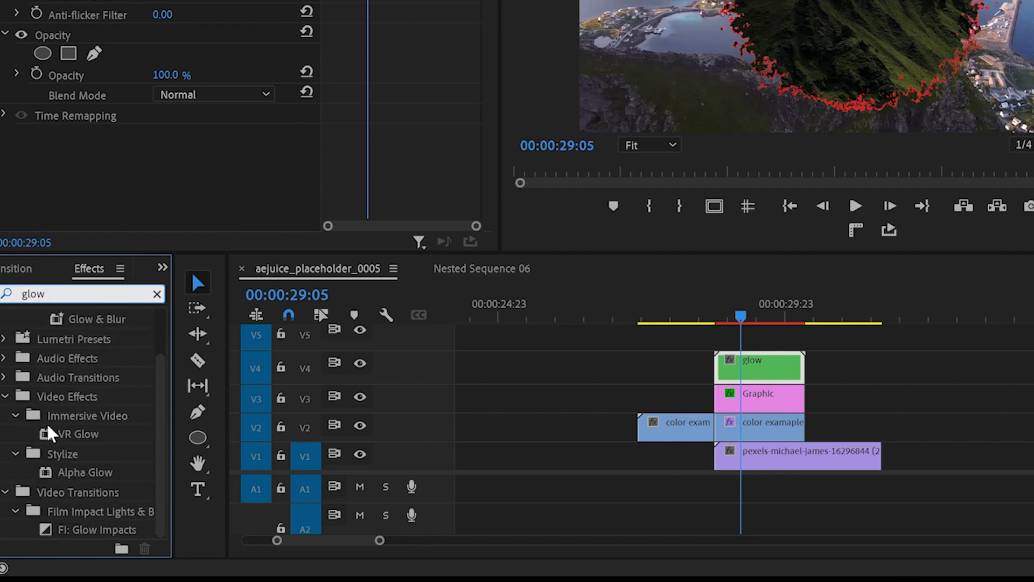
pyautogui.moveTo(65, 440); pyautogui.dragTo(762, 386)
pyautogui.moveTo(782, 363); pyautogui.dragTo(784, 364)
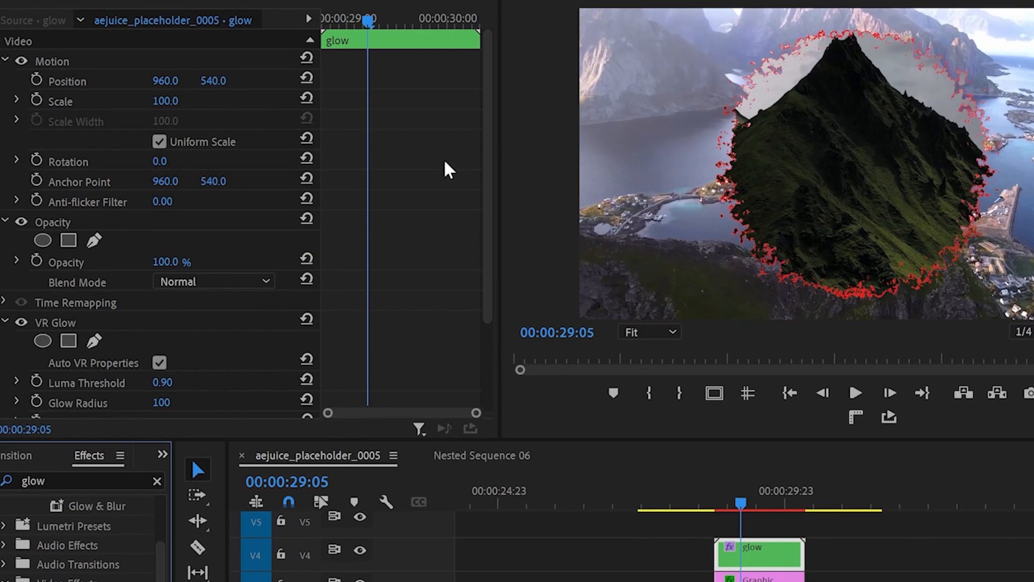
# Step: Set the VR Glow Luma Threshold to 0.20, Glow Radius to 8, Glow Brightness to 10.00 and Glow Saturation to 10.00
pyautogui.scroll(-5, 446, 169)
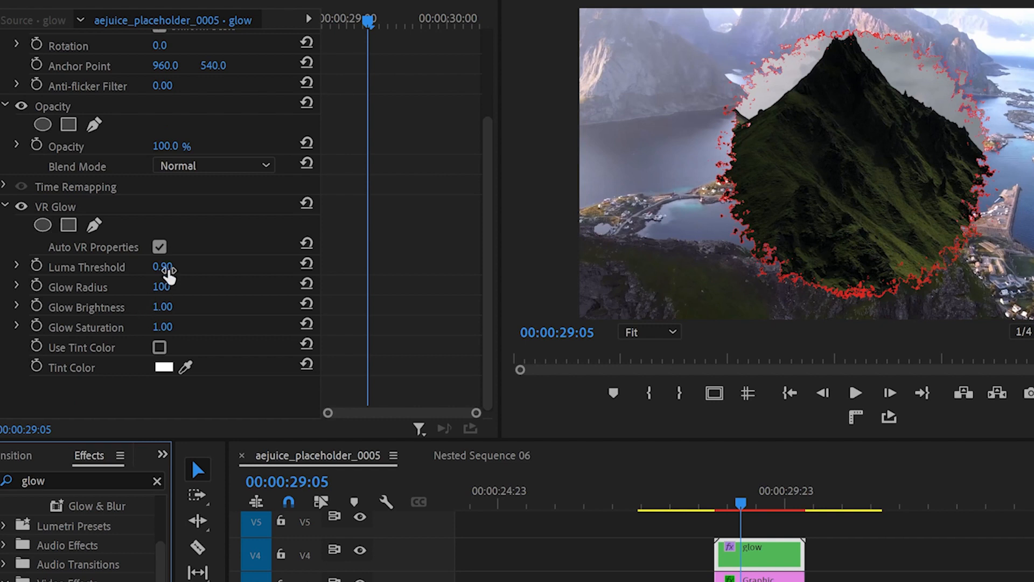
pyautogui.moveTo(172, 272)
pyautogui.mouseDown()
pyautogui.moveTo(145, 272)
pyautogui.moveTo(169, 264)
pyautogui.moveTo(169, 290)
pyautogui.moveTo(182, 287)
pyautogui.mouseUp()
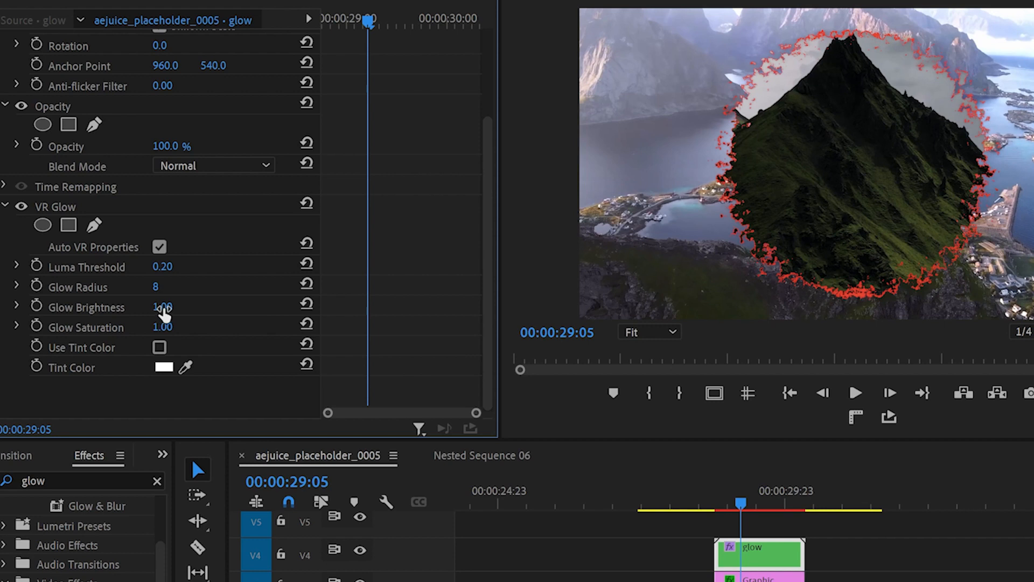
pyautogui.moveTo(163, 309)
pyautogui.mouseDown()
pyautogui.moveTo(177, 307)
pyautogui.moveTo(175, 325)
pyautogui.mouseUp()
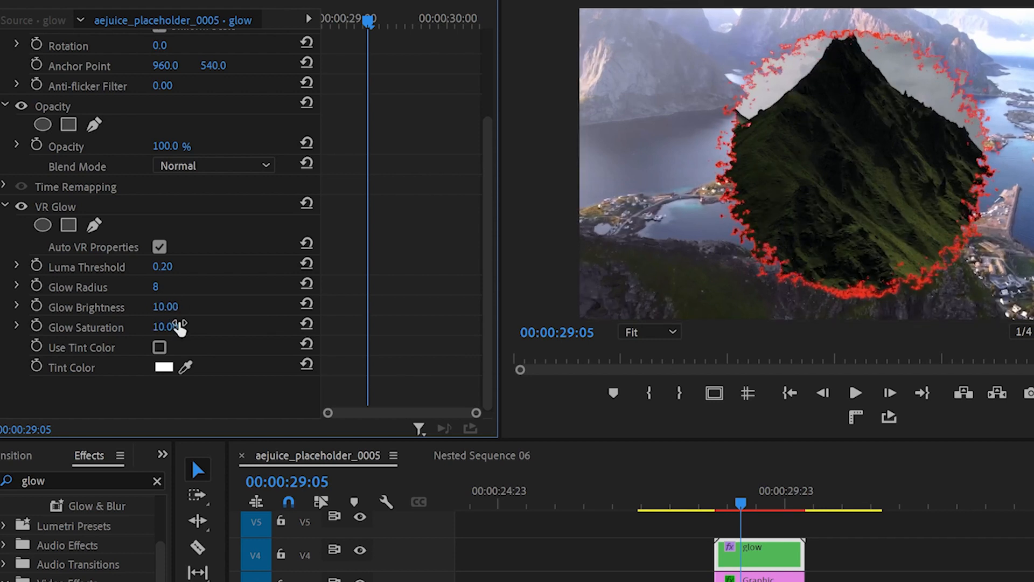